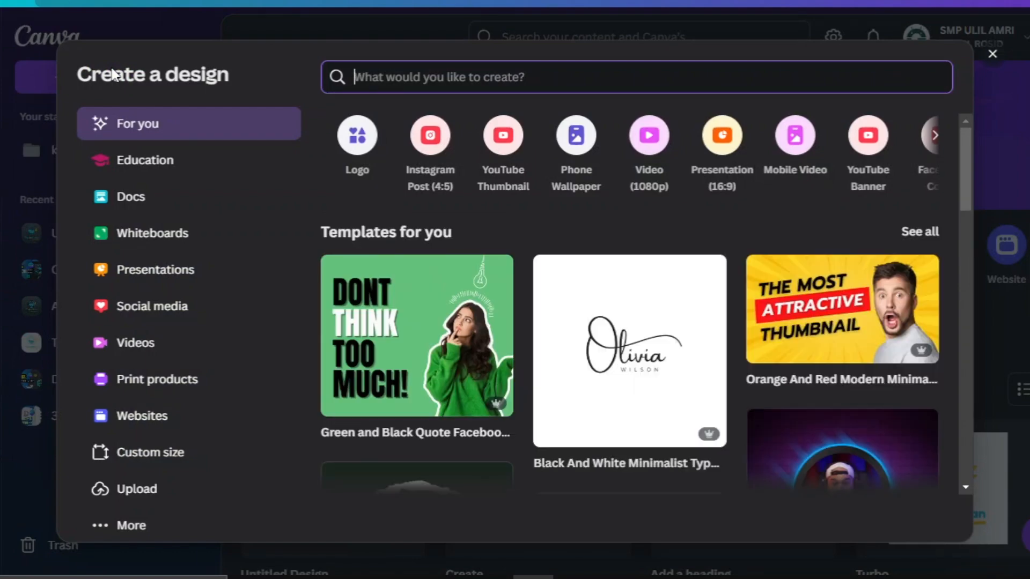
Create a new Logo design and search the elements library for "washing machine".
left_click(357, 163)
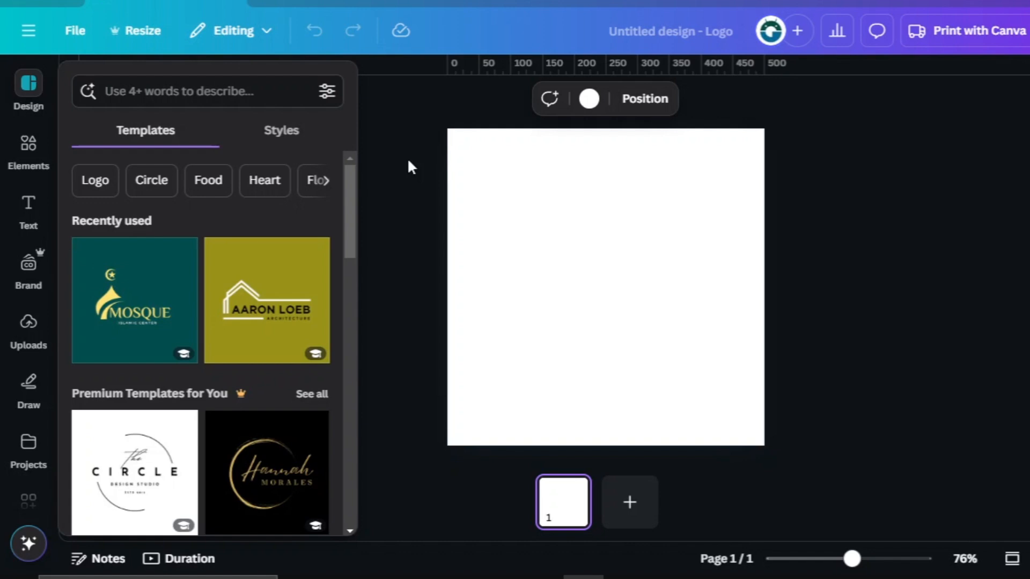
left_click(30, 149)
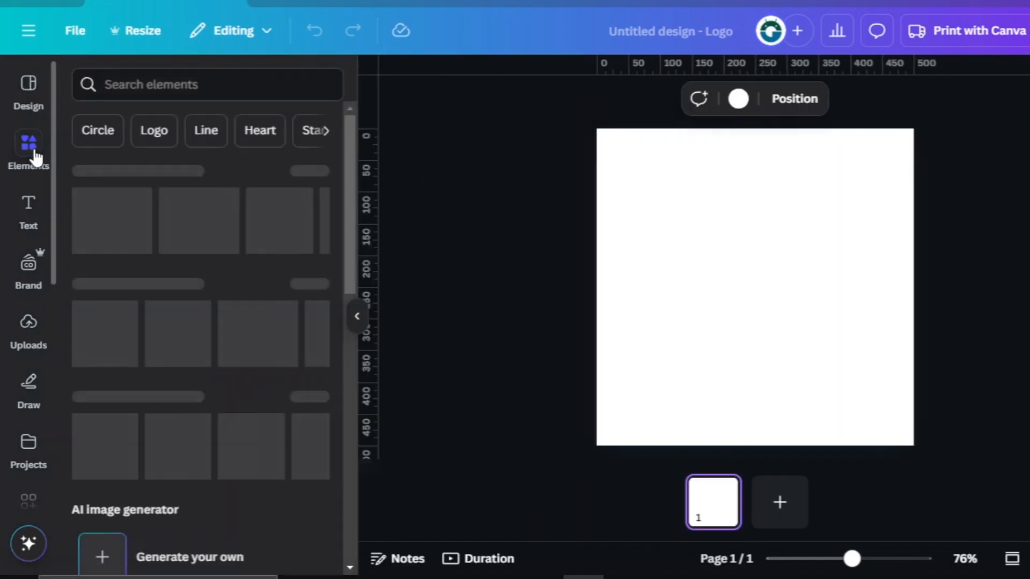
left_click(157, 94)
type("washing ma")
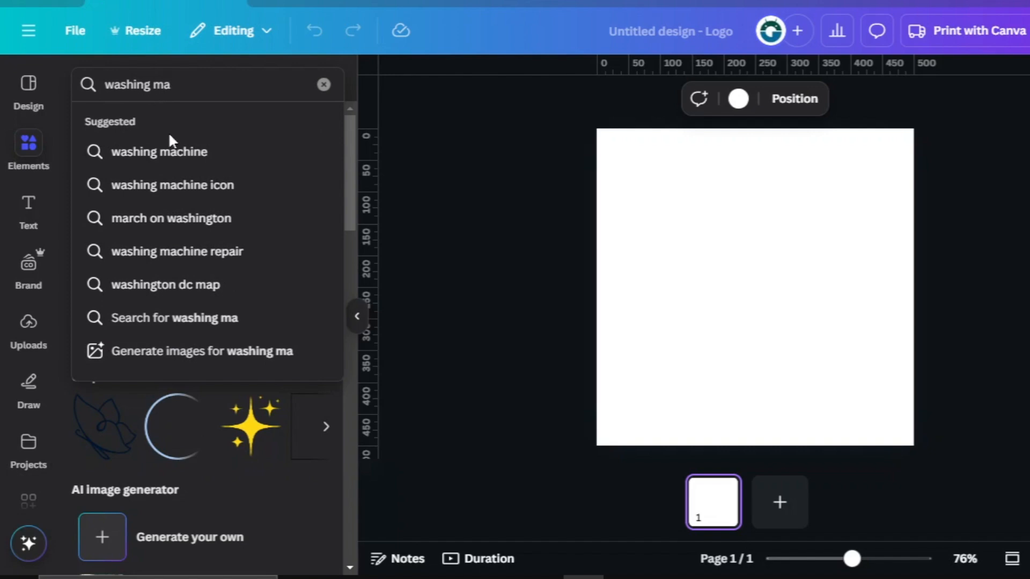
left_click(170, 150)
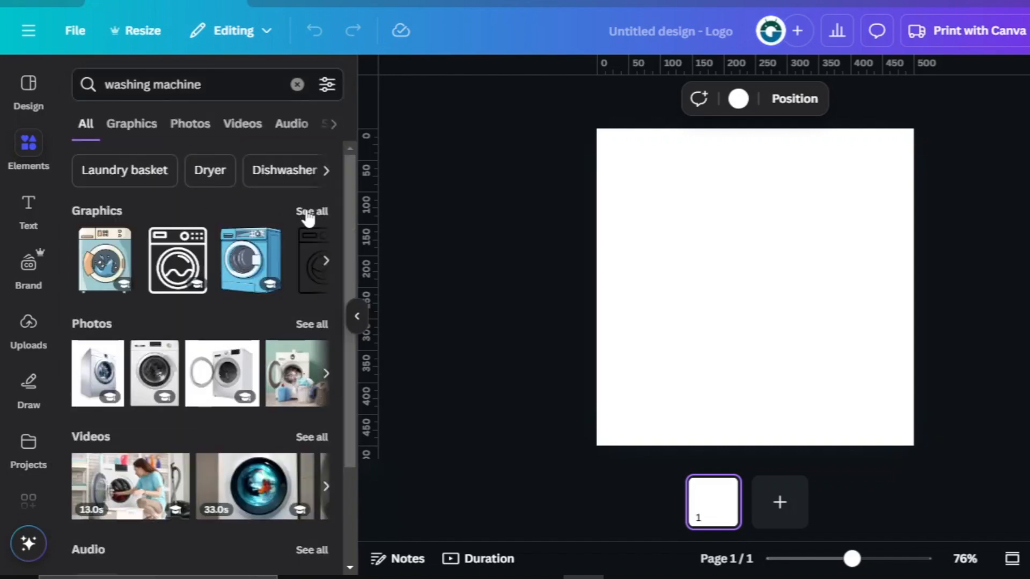
Browse all washing machine graphics and add the circular washer-door icon with the water wave to the page.
left_click(307, 213)
scroll(306, 218, "down", 5)
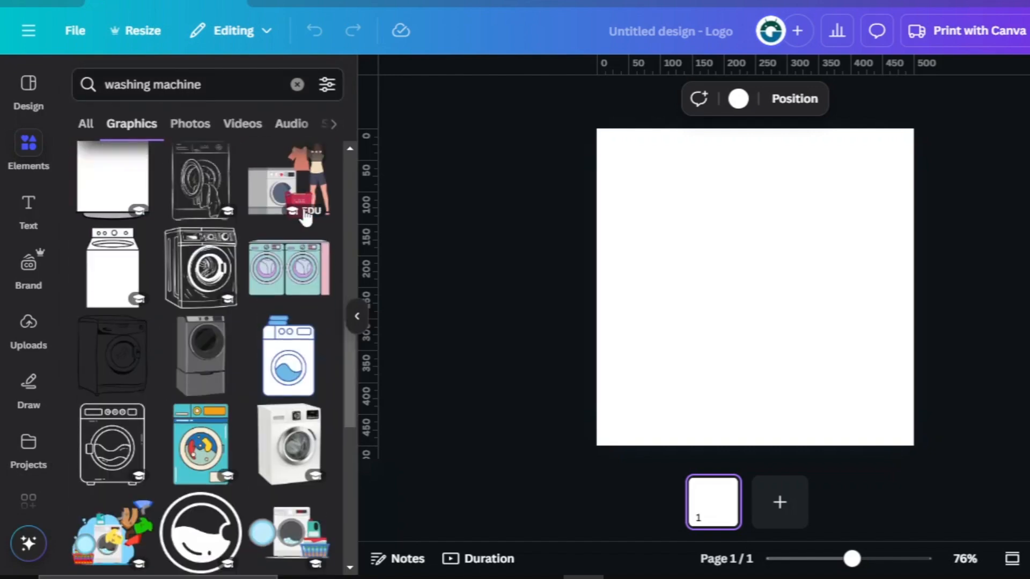
scroll(306, 217, "down", 3)
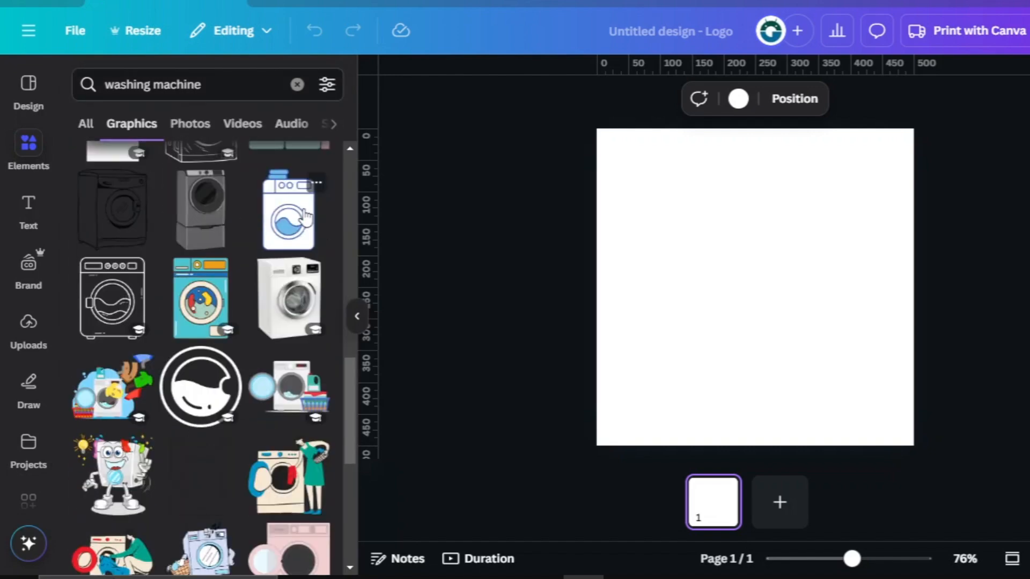
left_click(173, 397)
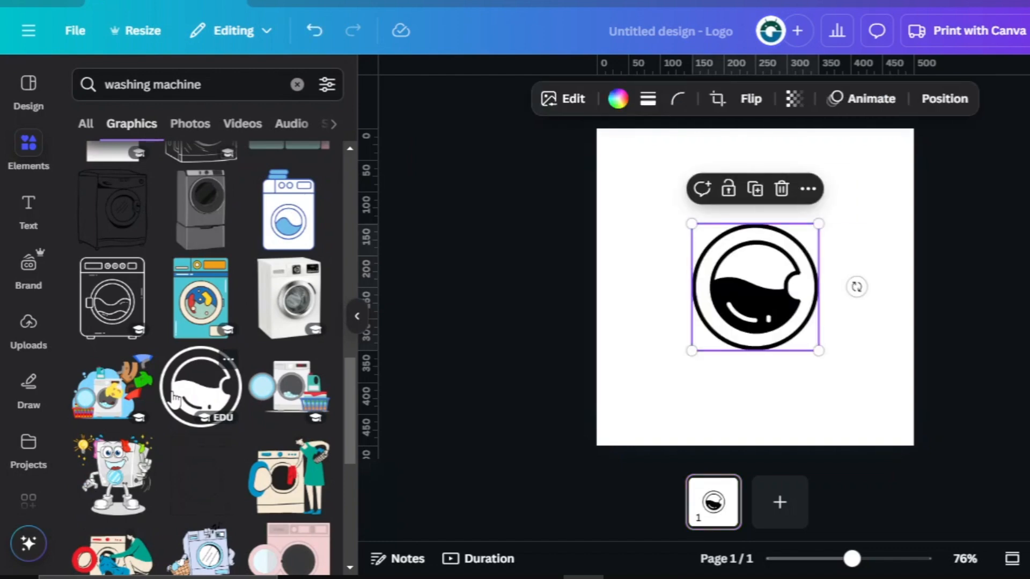
Recolour the washer-door icon cyan blue, enlarge it slightly and centre it in the upper half of the page.
left_click(619, 102)
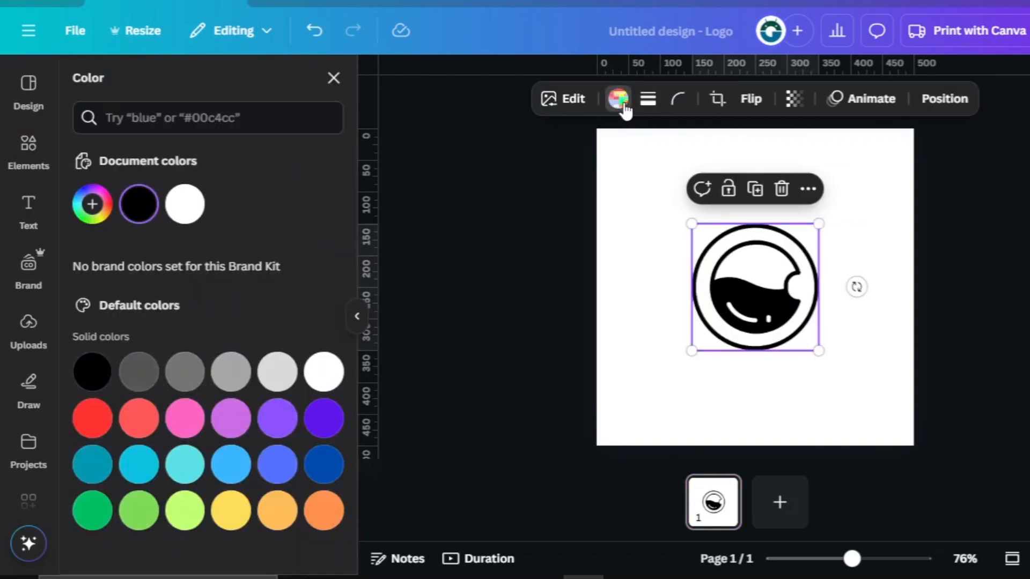
left_click(146, 470)
left_click_drag(753, 321, 757, 277)
left_click_drag(689, 310, 731, 281)
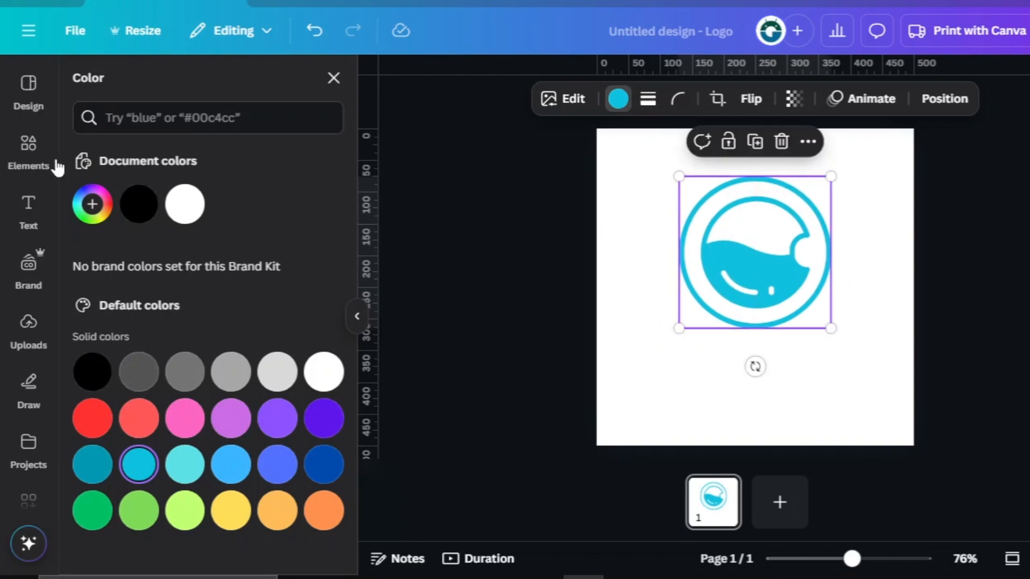
Search the elements library for "speed" graphics and add the plain yellow lightning bolt to the page.
left_click(34, 163)
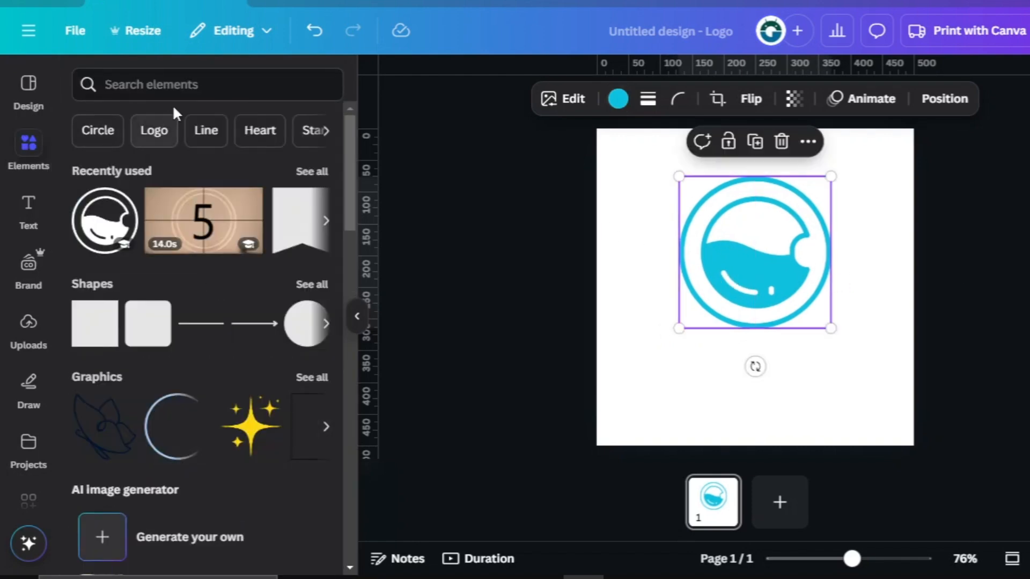
left_click(183, 85)
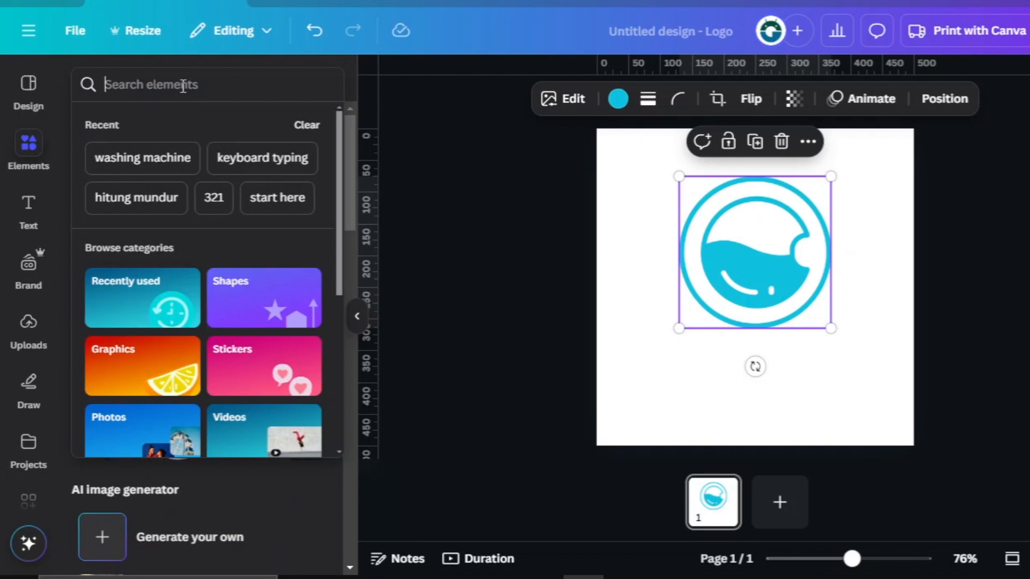
type("speed")
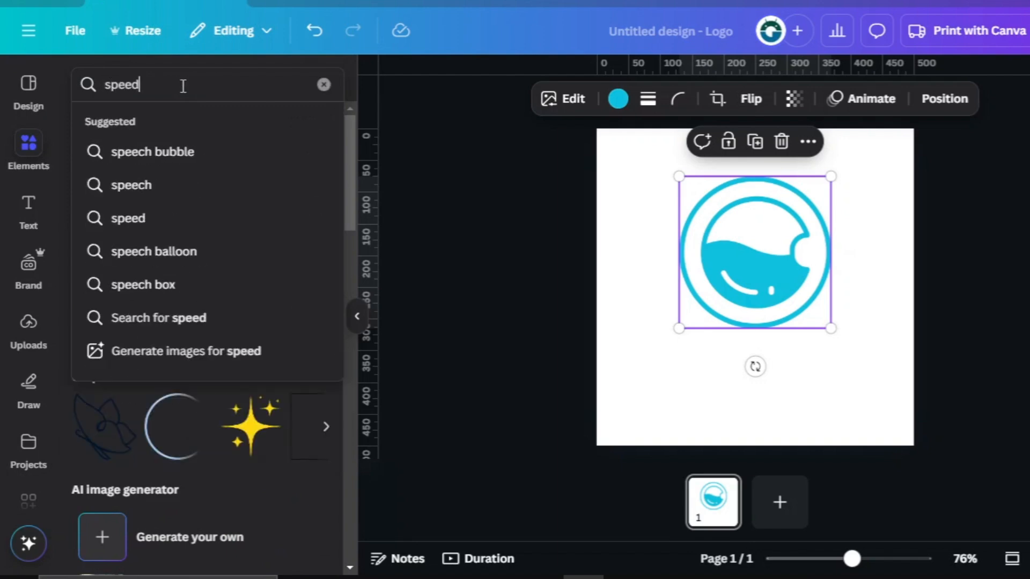
key("Return")
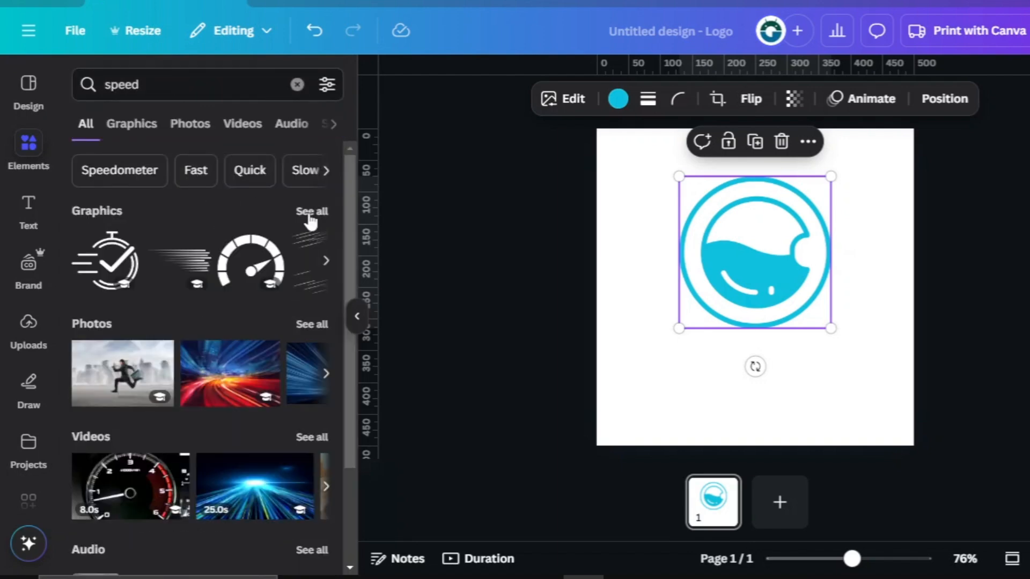
left_click(309, 213)
scroll(281, 252, "down", 5)
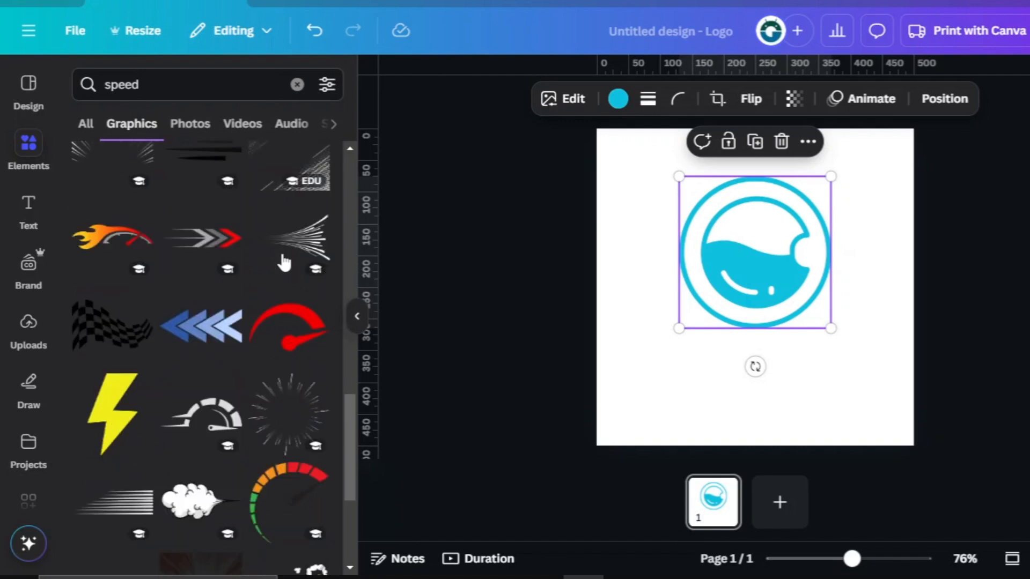
left_click(114, 335)
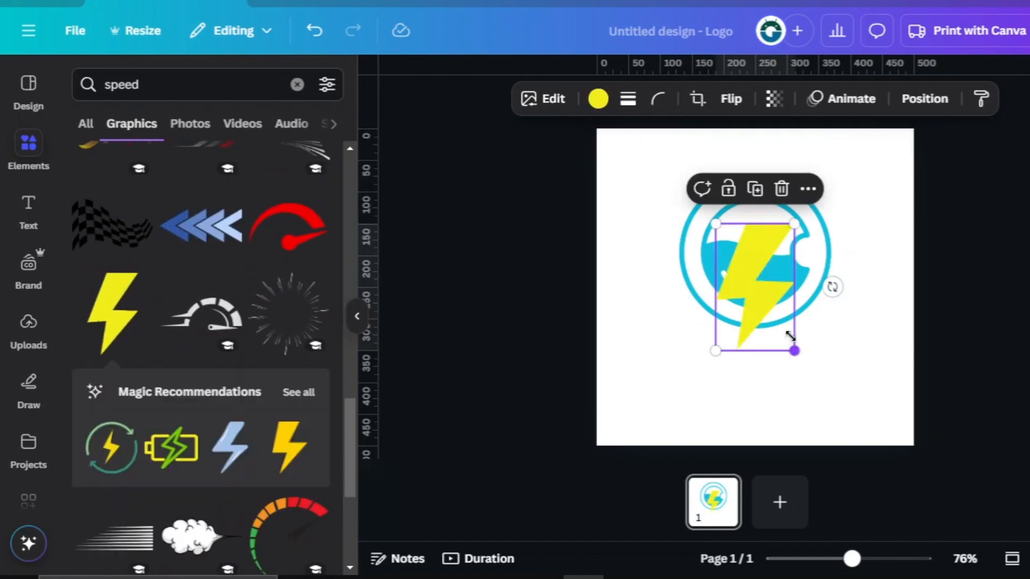
Shrink the lightning bolt and place it over the right edge of the washer icon's outer ring.
left_click_drag(789, 336, 762, 295)
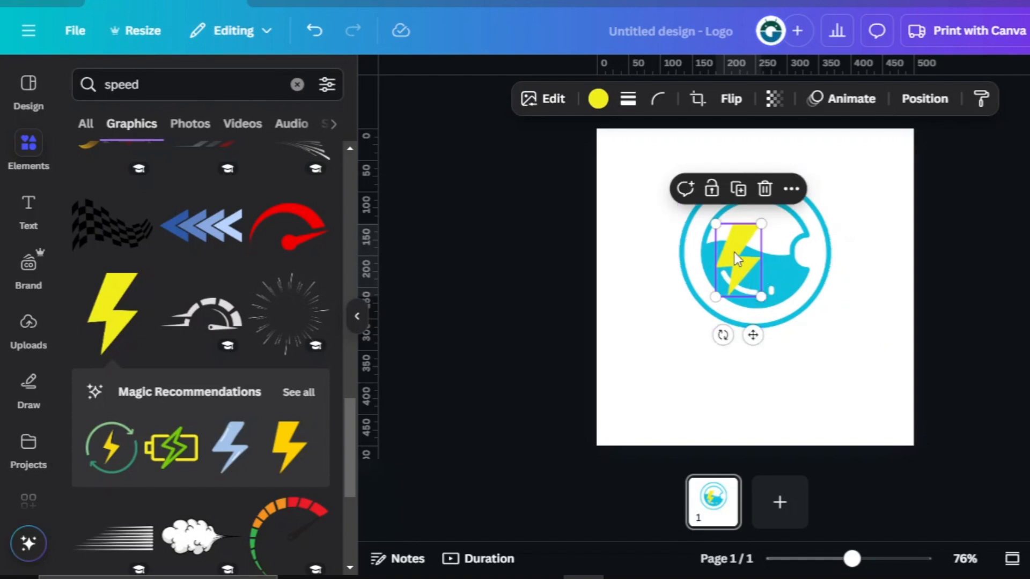
left_click_drag(736, 259, 830, 247)
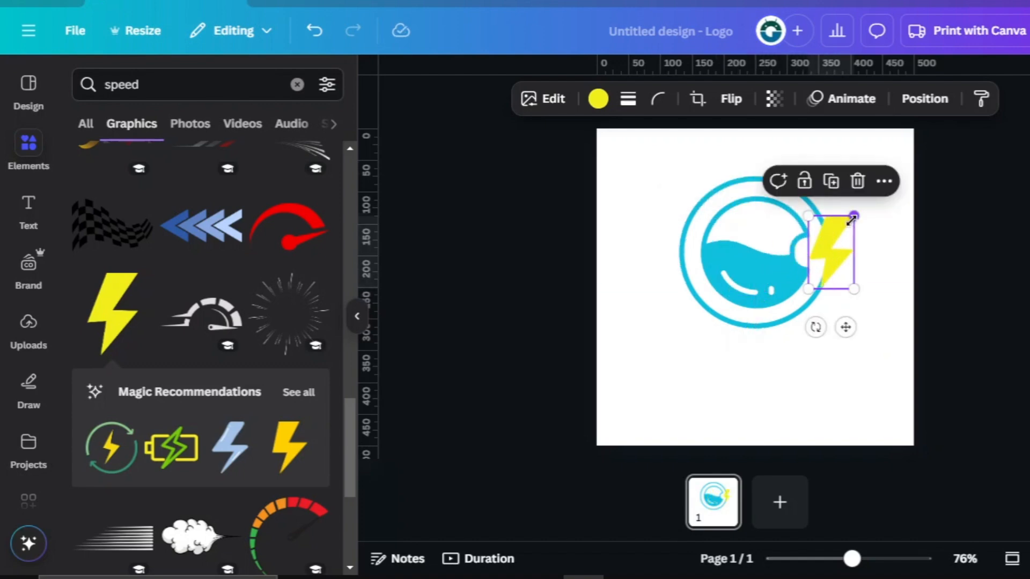
left_click_drag(855, 292, 843, 287)
left_click_drag(832, 249, 828, 240)
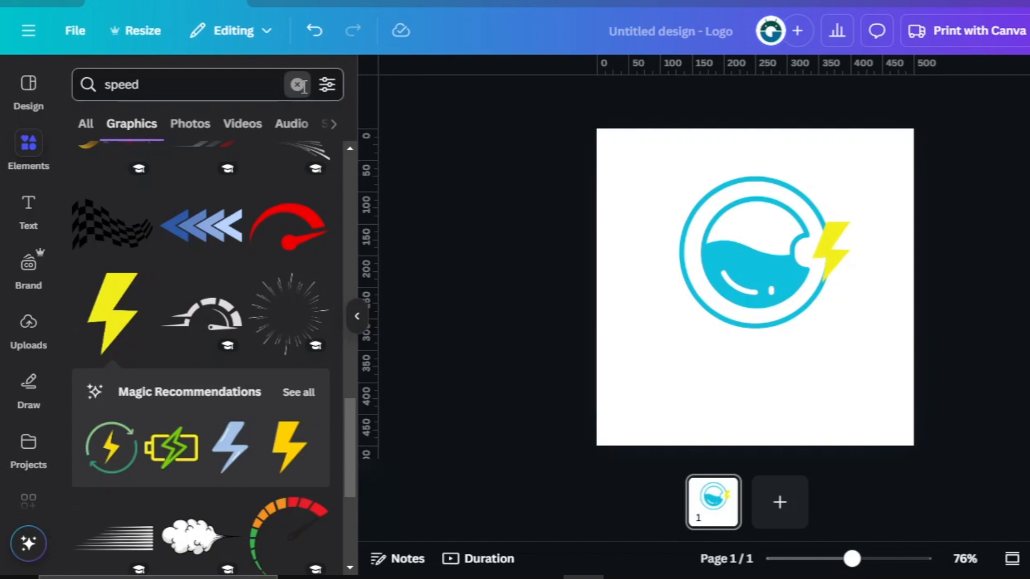
Add a square shape, fill it white and place it over the right side of the washer icon.
left_click(297, 85)
left_click(86, 327)
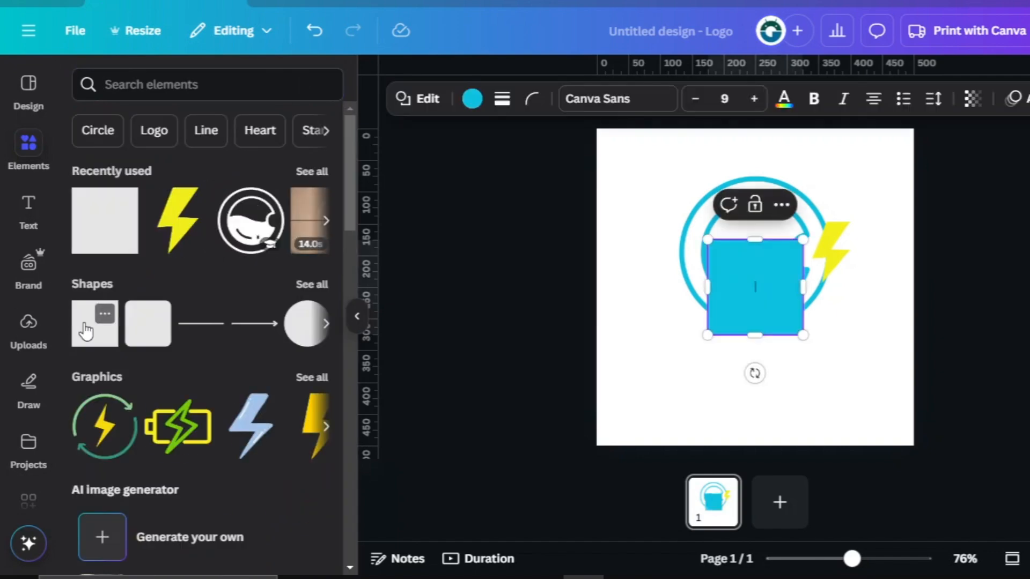
left_click(472, 99)
left_click(310, 203)
left_click_drag(771, 272, 865, 240)
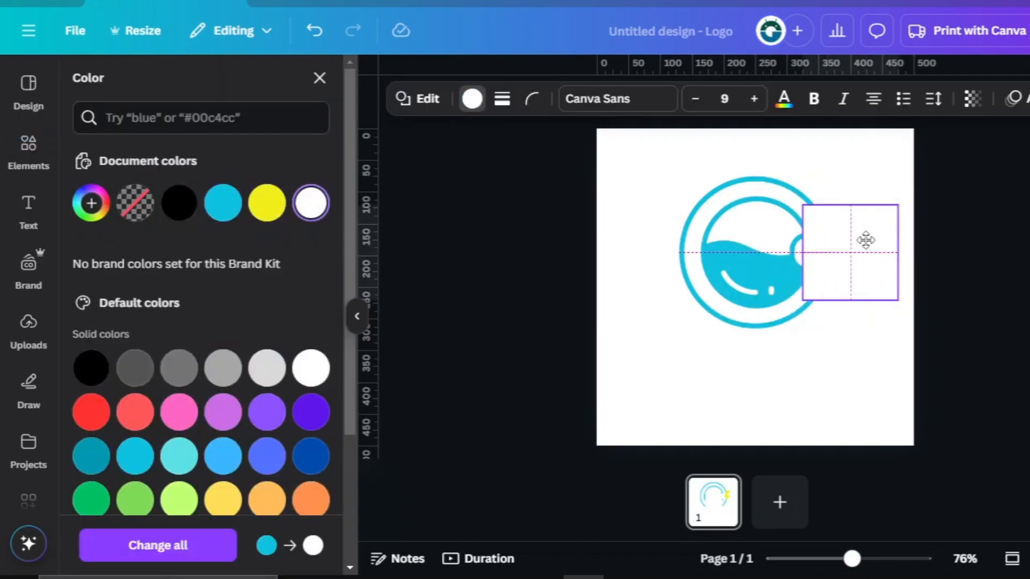
Resize the white square to a narrow rectangle about 114 px tall that masks the outer ring around the bolt.
left_click_drag(802, 253, 804, 255)
left_click_drag(899, 253, 860, 238)
left_click_drag(853, 300, 852, 288)
left_click_drag(853, 205, 852, 215)
mouse_move(804, 250)
left_mouse_down()
mouse_move(809, 264)
mouse_move(795, 258)
left_mouse_up()
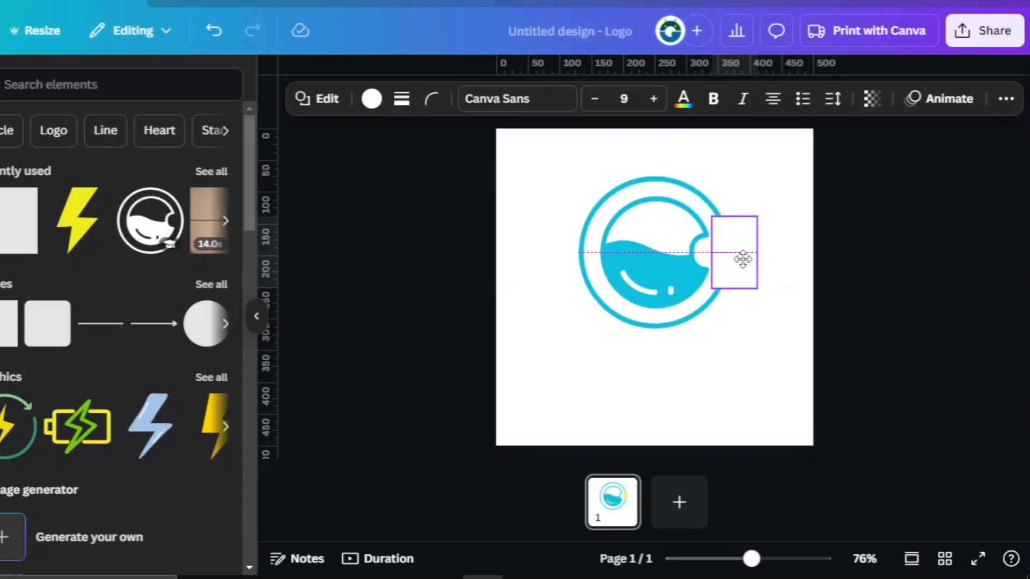
left_click_drag(791, 259, 797, 267)
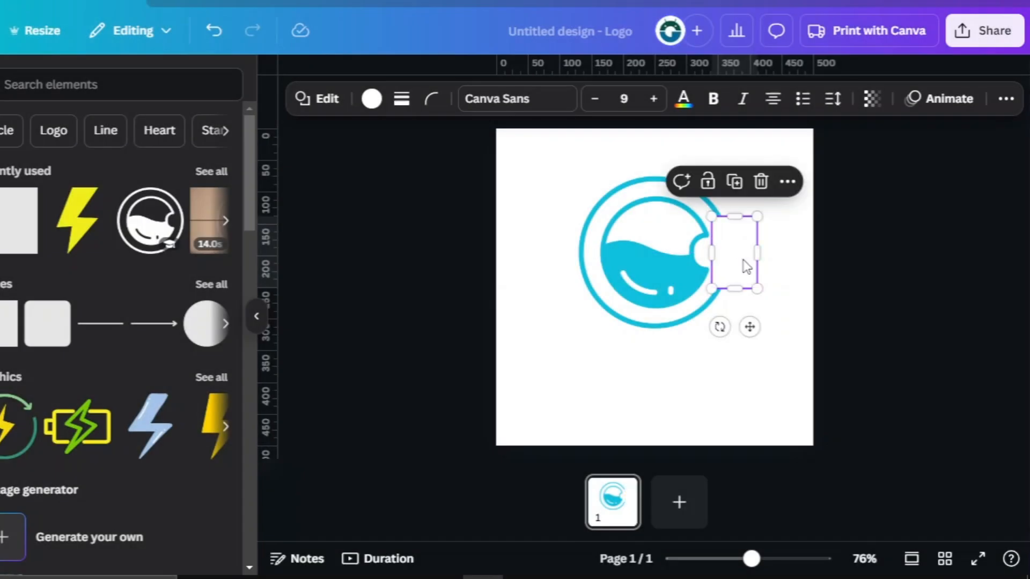
Move the white rectangle's layer below the lightning bolt so it masks only the ring.
left_click(1008, 102)
left_click(947, 139)
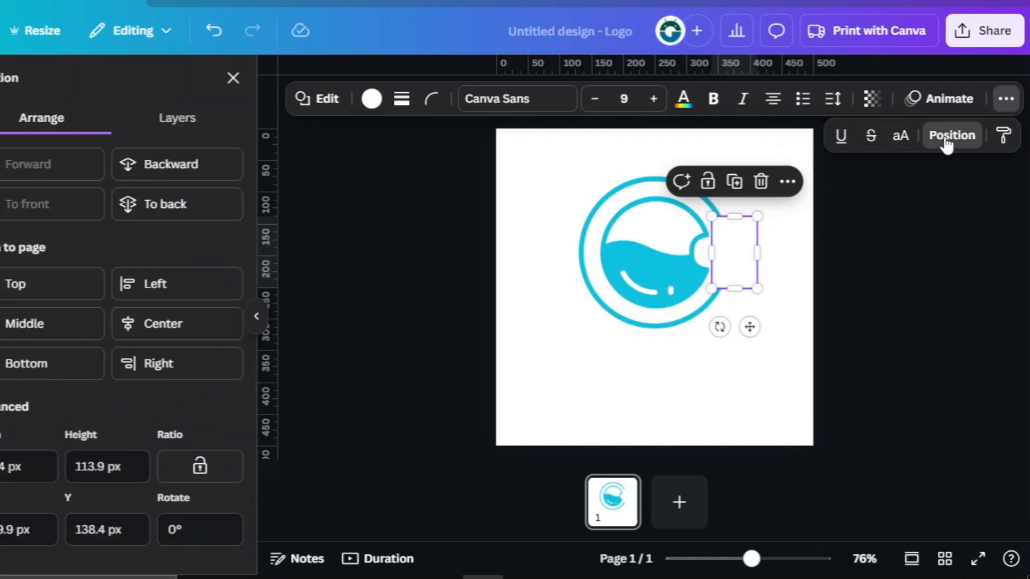
left_click(186, 134)
left_click_drag(133, 230, 131, 296)
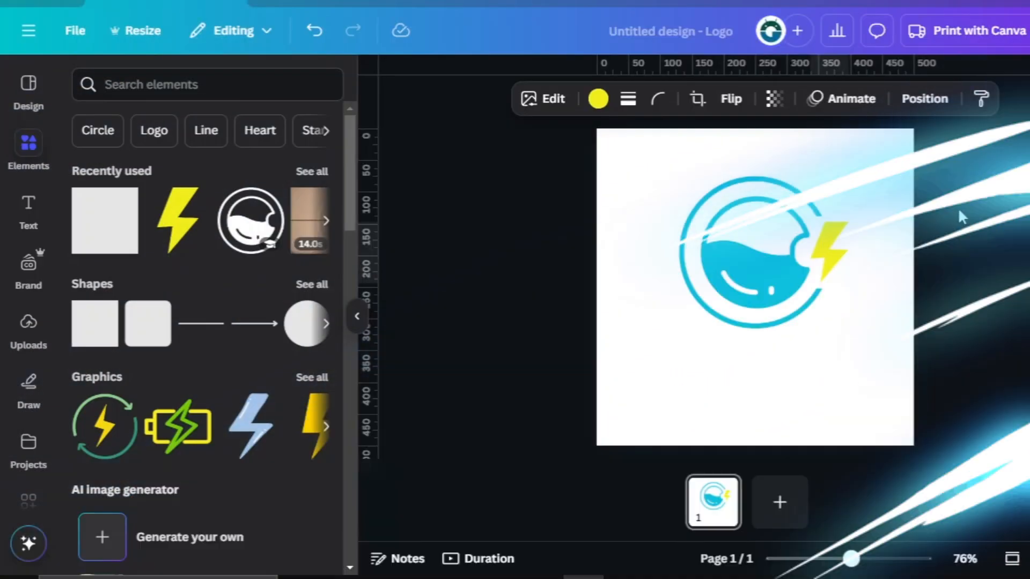
left_click(974, 226)
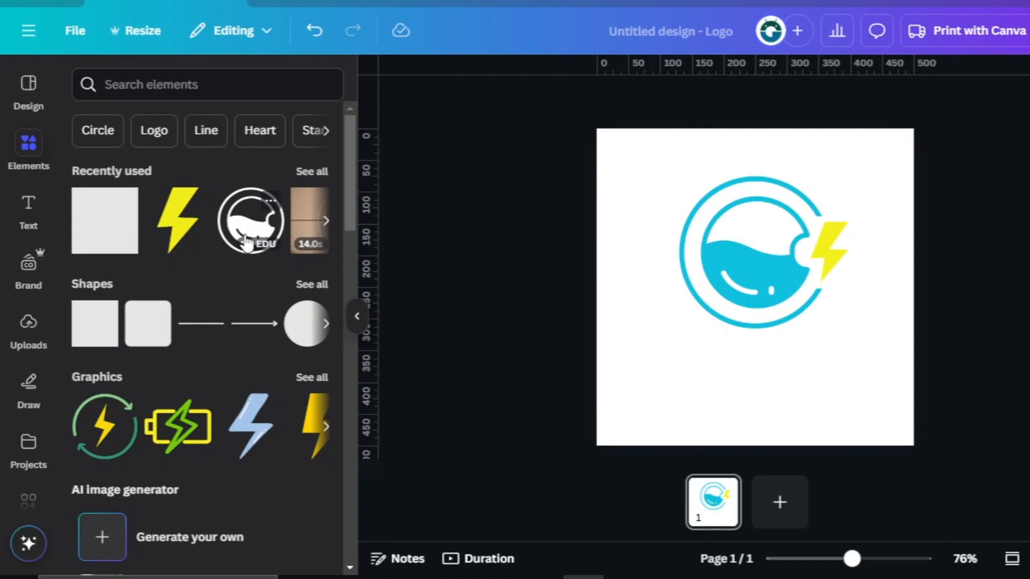
Add a heading reading "TurboClean" and centre it just below the washer icon.
left_click(24, 214)
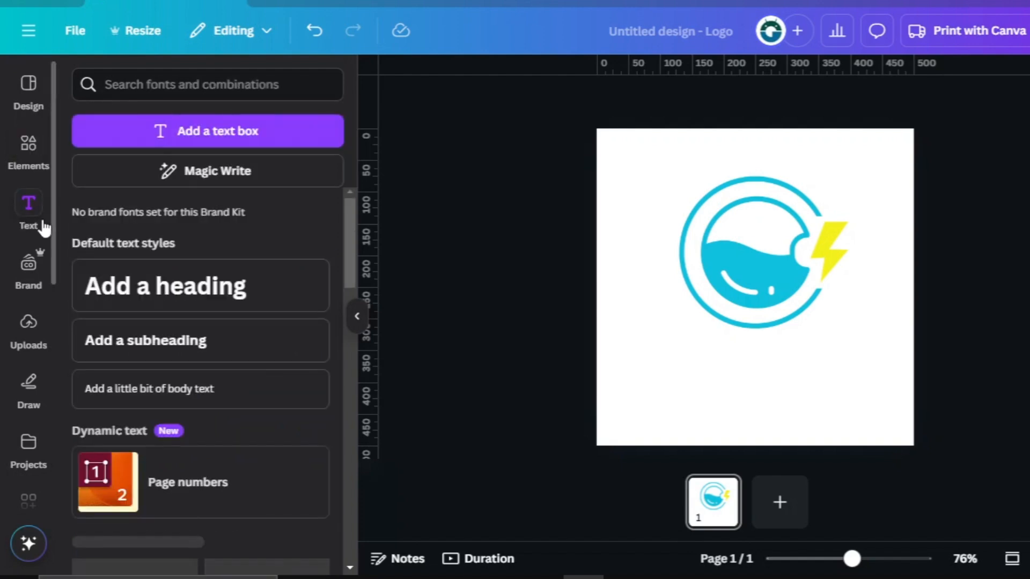
left_click(119, 289)
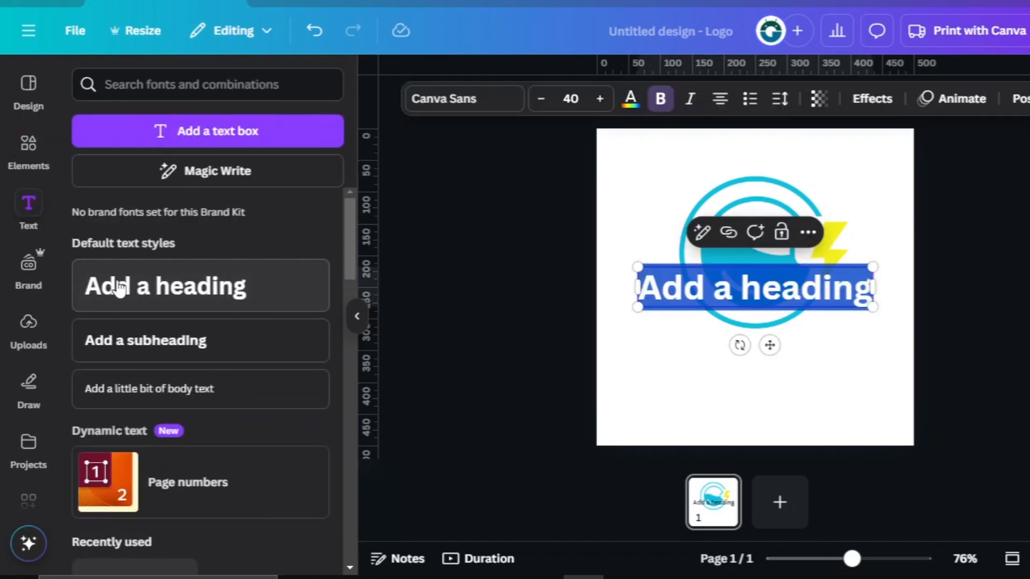
type("Turbo")
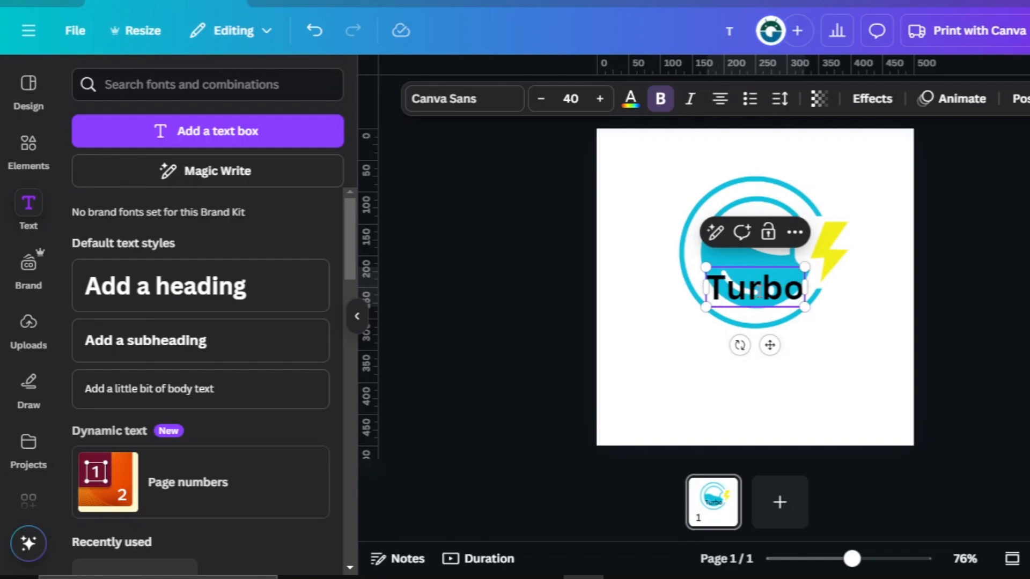
type("Clean")
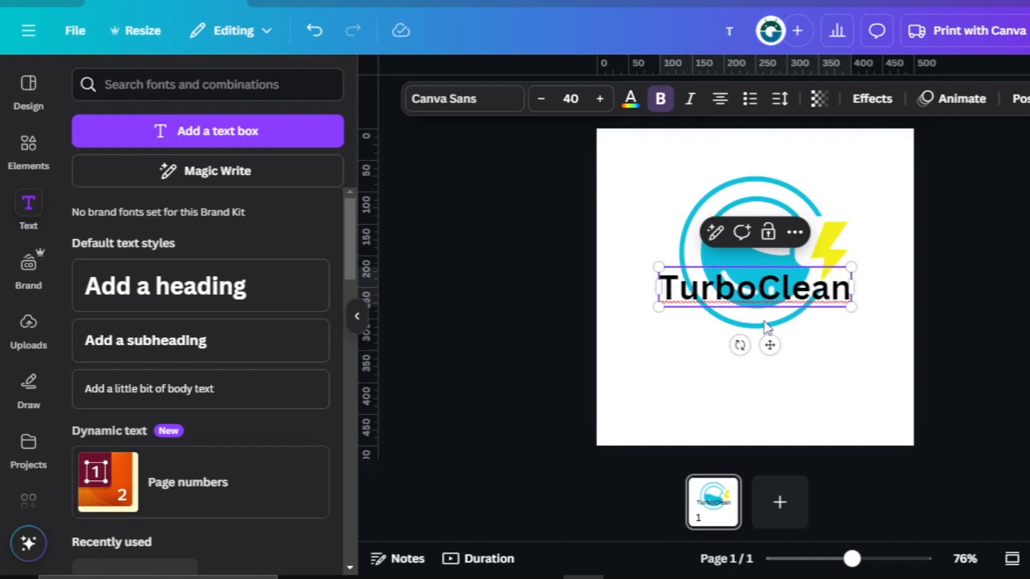
left_click_drag(769, 345, 768, 413)
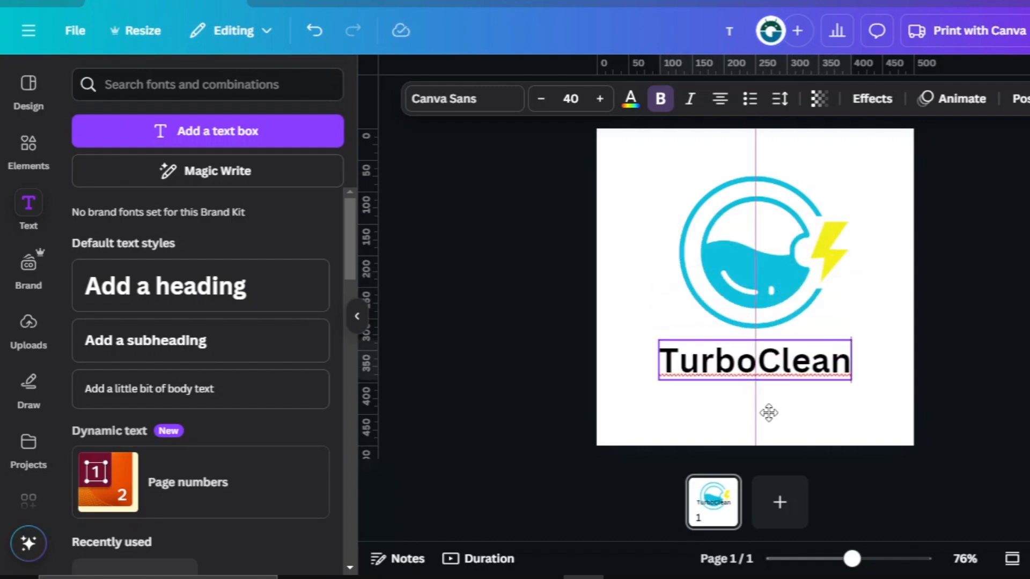
Set the TurboClean heading's font to Fredoka and its colour to the icon's cyan blue.
left_click(490, 106)
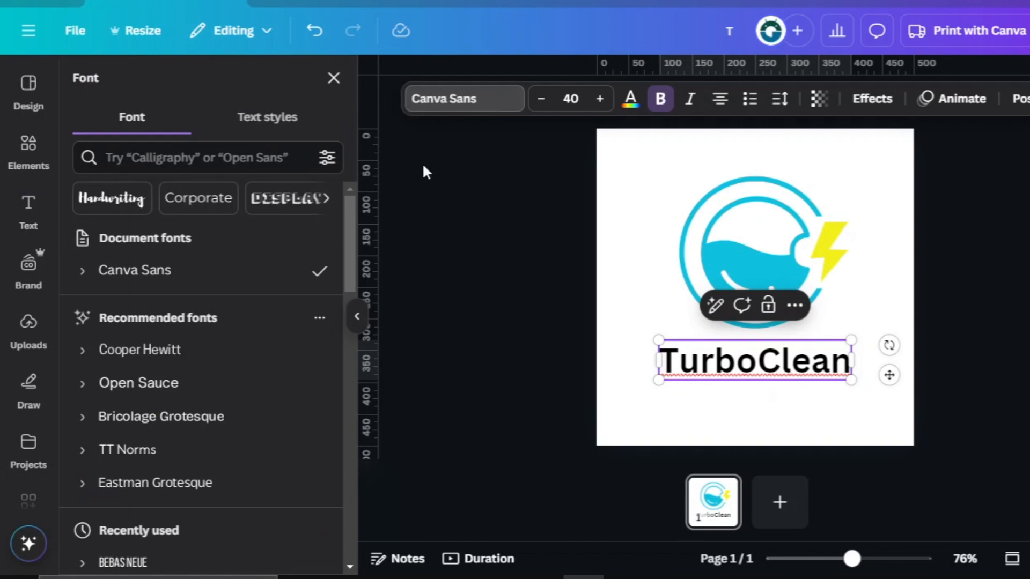
scroll(278, 335, "down", 3)
left_click(193, 432)
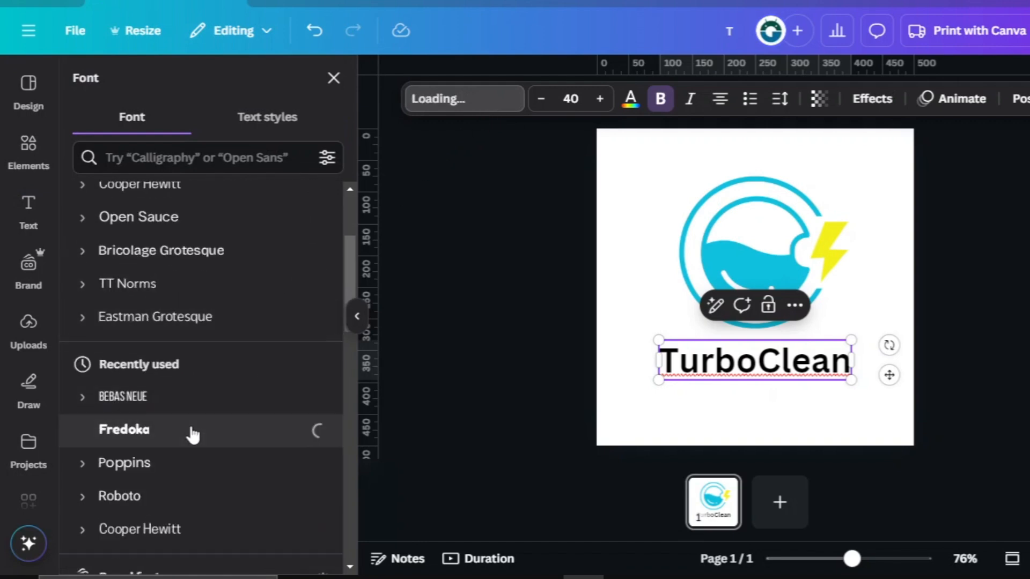
left_click(632, 108)
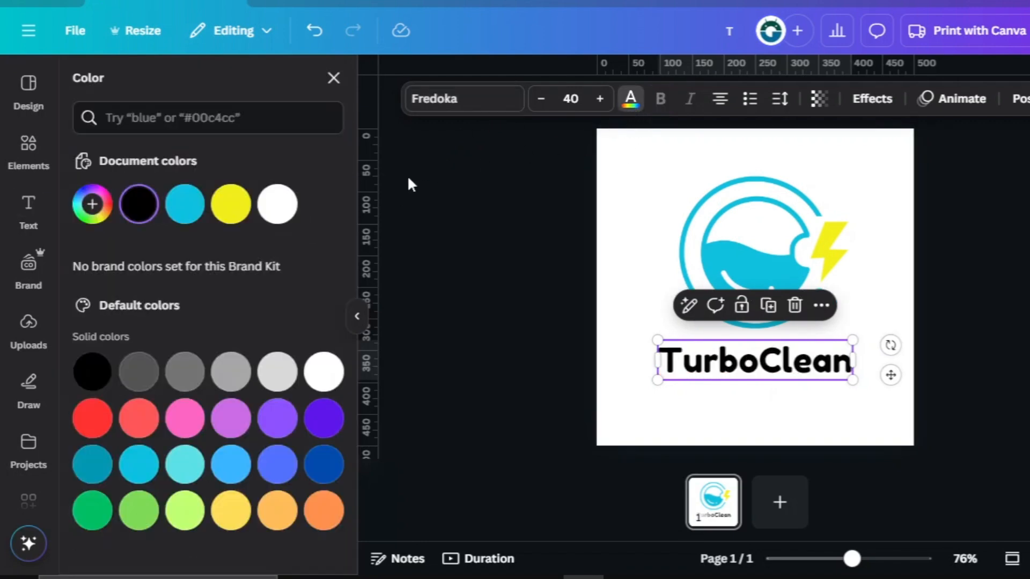
left_click(184, 209)
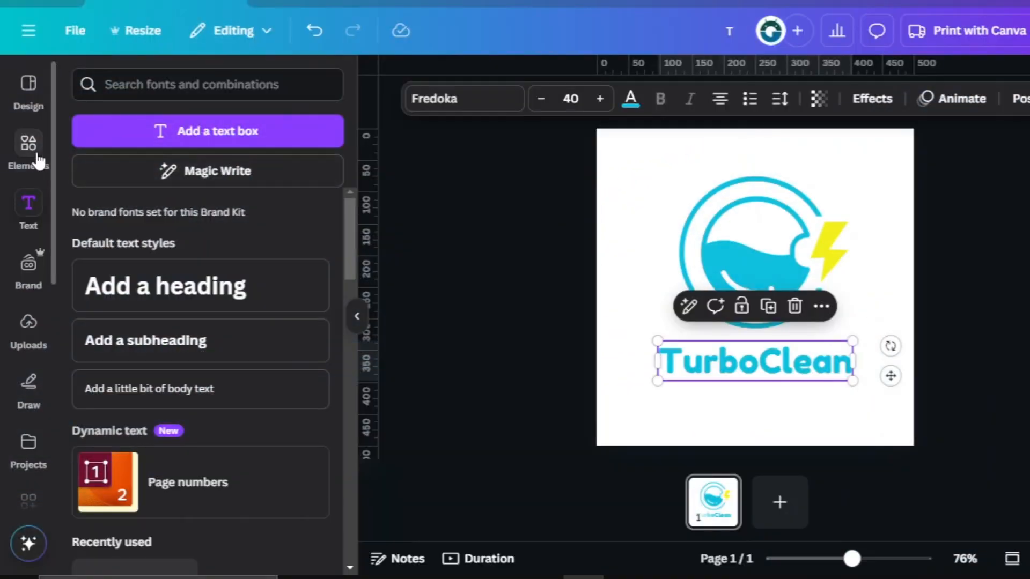
Search the element graphics for "turbo" and add the outlined turbocharger icon to the canvas.
left_click(31, 153)
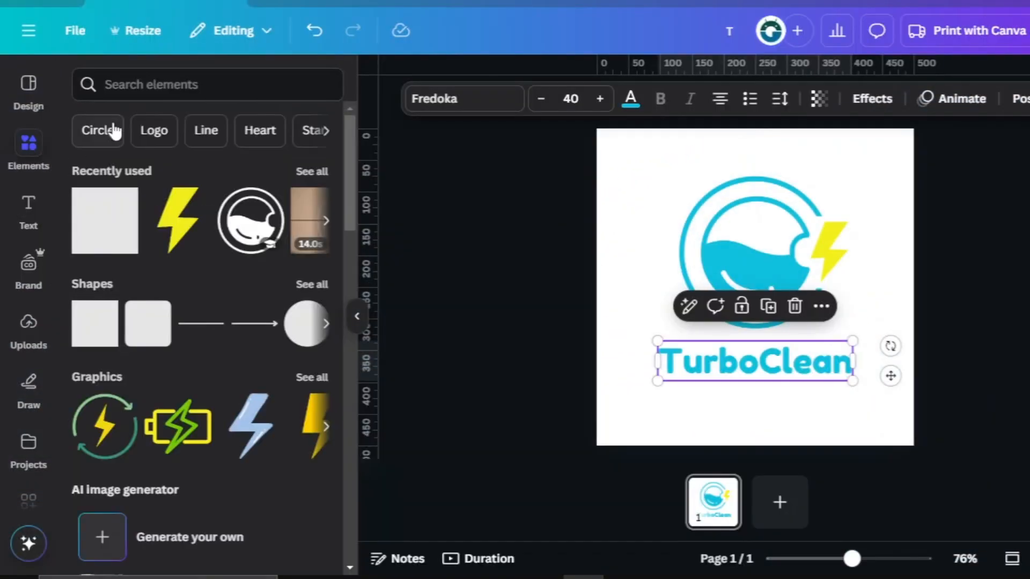
left_click(152, 86)
type("turbo")
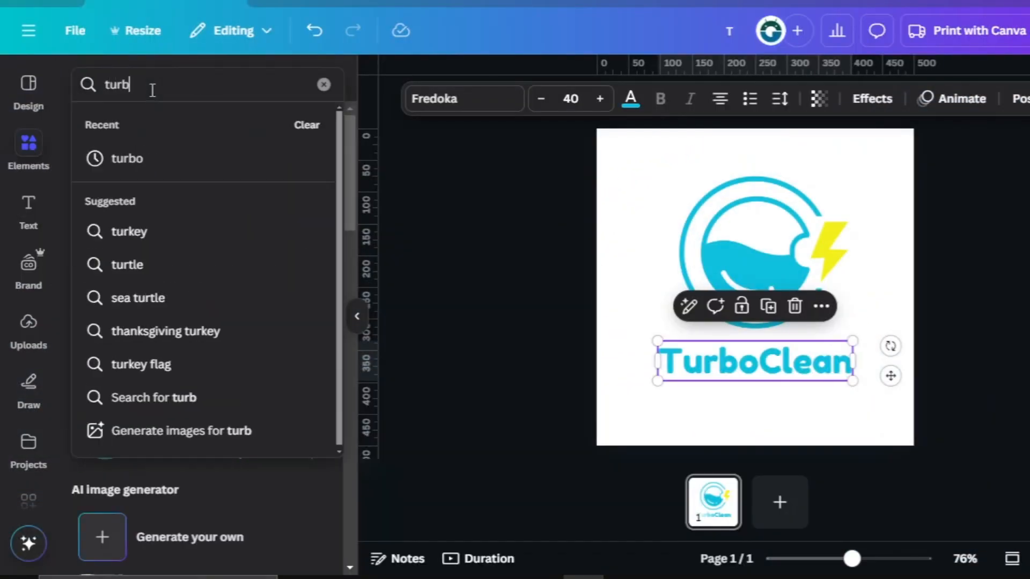
key("Return")
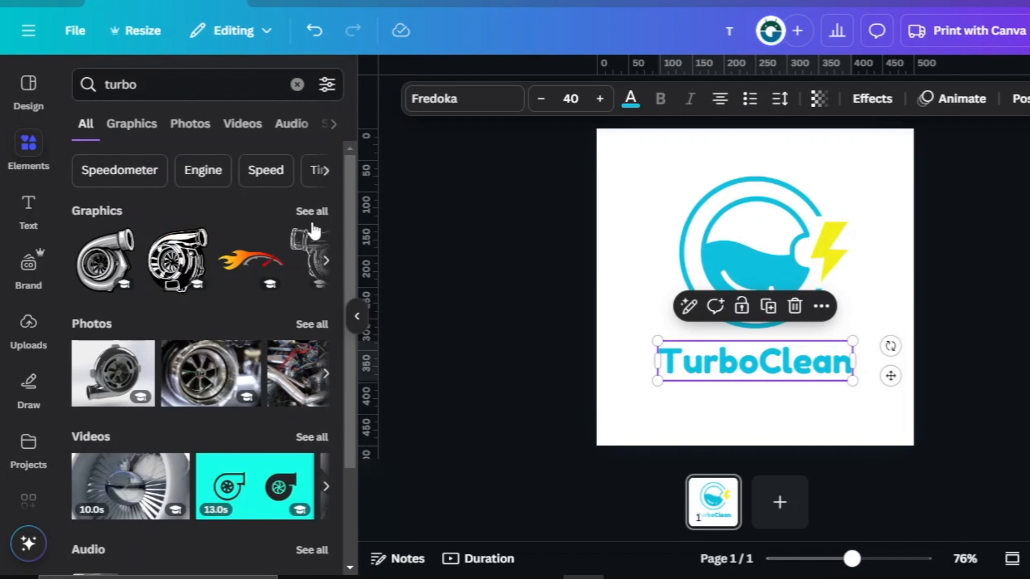
left_click(311, 211)
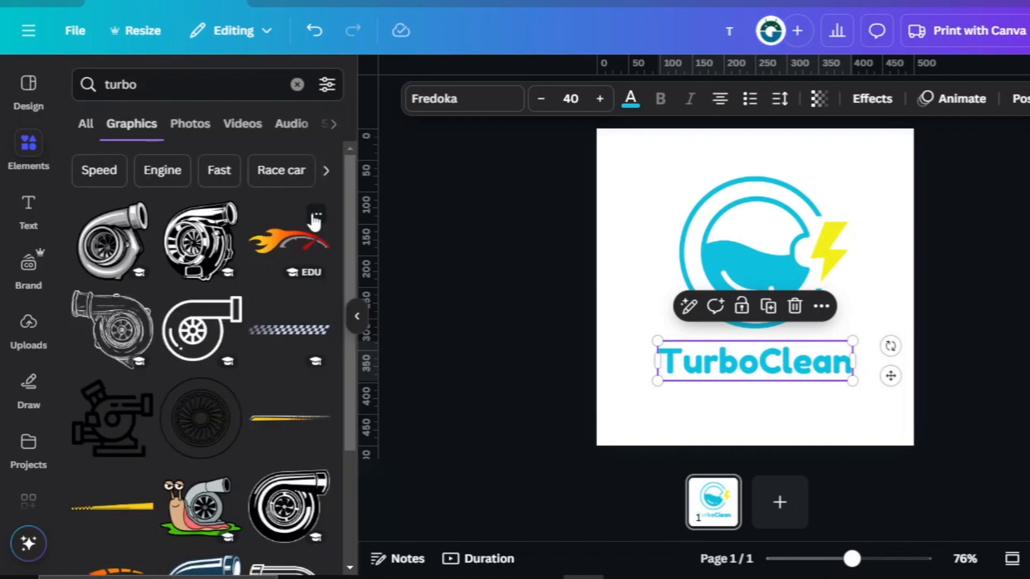
scroll(315, 221, "down", 2)
left_click(198, 252)
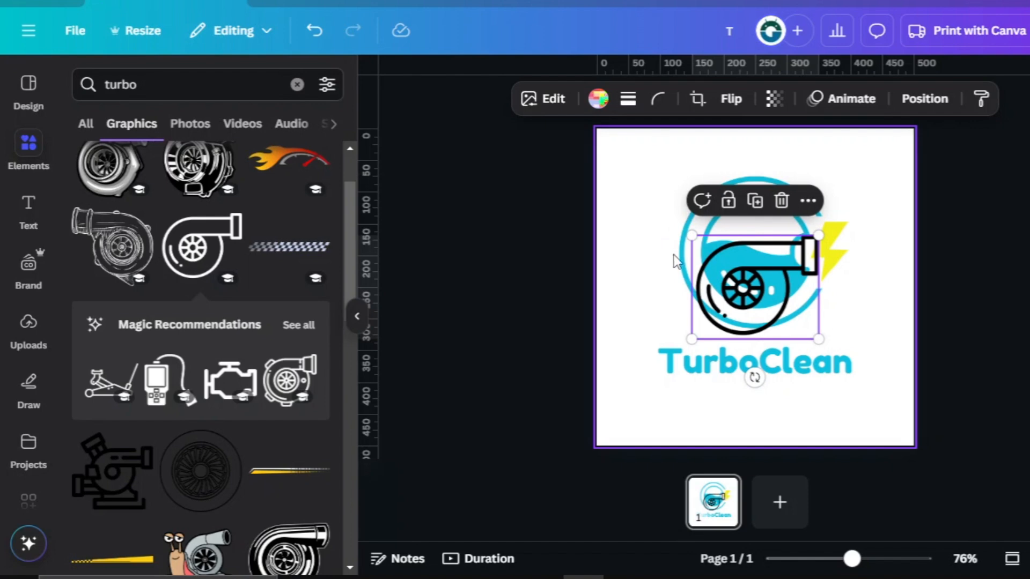
Add the tapered solid yellow speed stripe and place it as an underline beneath the right part of the TurboClean heading.
scroll(124, 484, "down", 2)
left_click(125, 485)
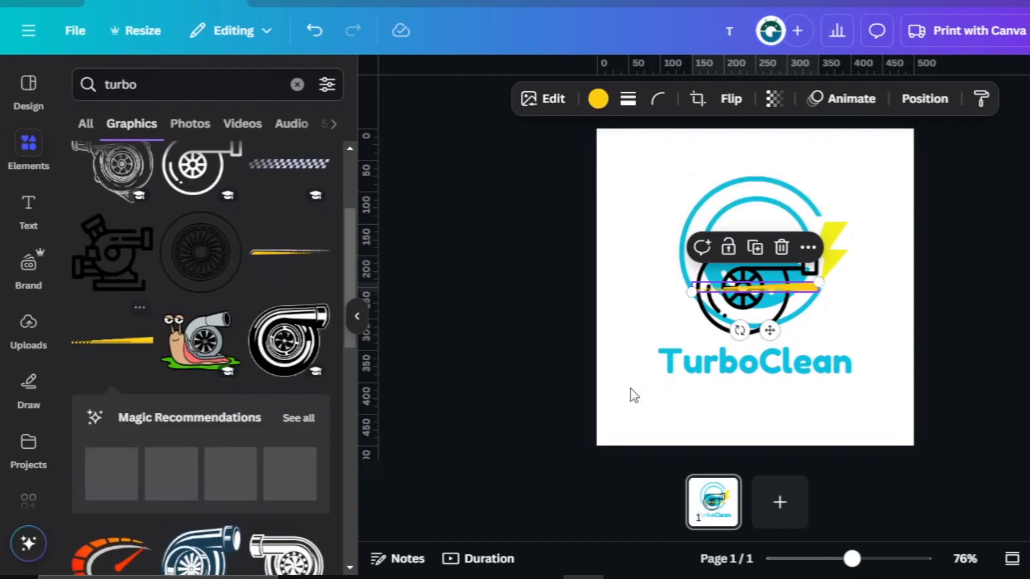
left_click_drag(770, 335, 804, 421)
left_click(960, 384)
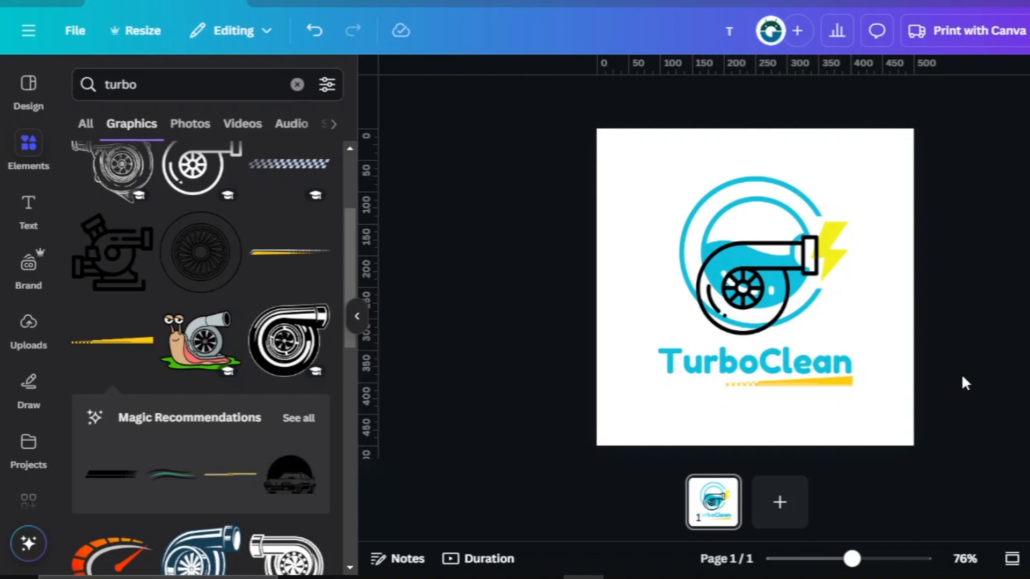
Replace the outlined turbocharger with the solid one, then rotate and shrink it into a small upright "b" shape above the heading.
left_click(764, 312)
scroll(238, 314, "down", 5)
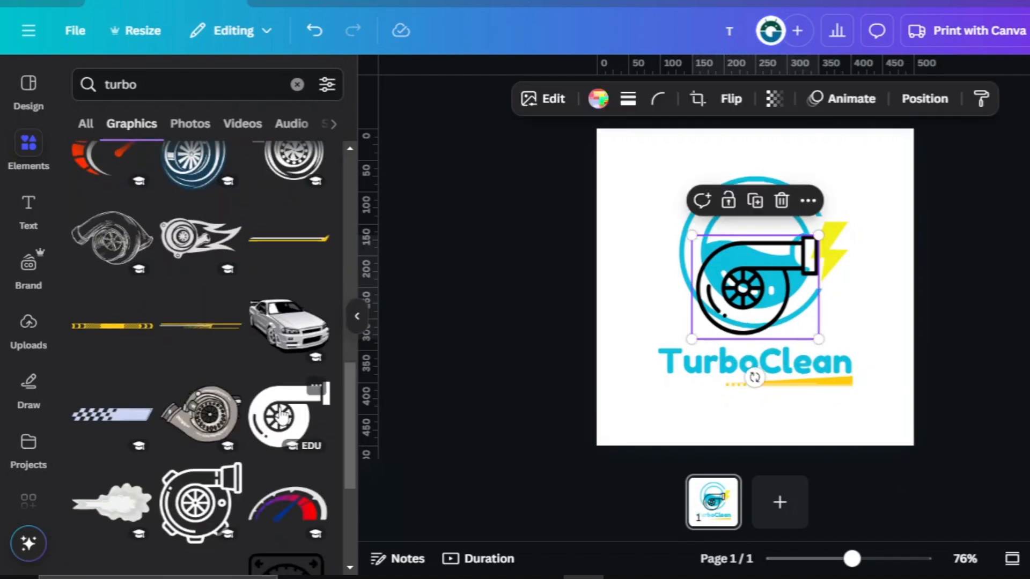
left_click(289, 416)
left_click_drag(779, 333, 652, 350)
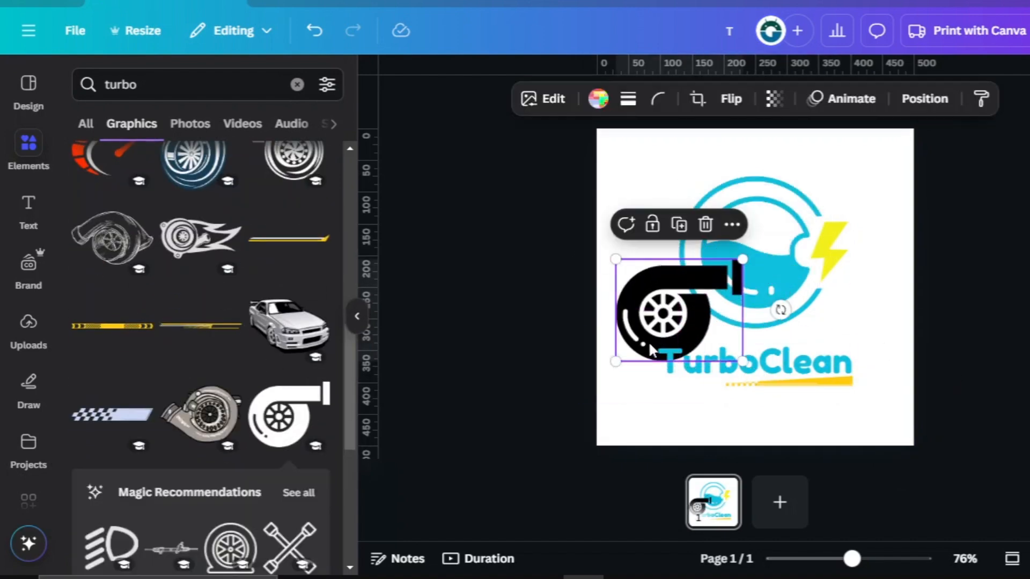
left_click_drag(780, 310, 733, 309)
Replace the letter "b" in the TurboClean heading with a blank gap.
left_click(741, 368)
left_click(741, 368)
key("BackSpace")
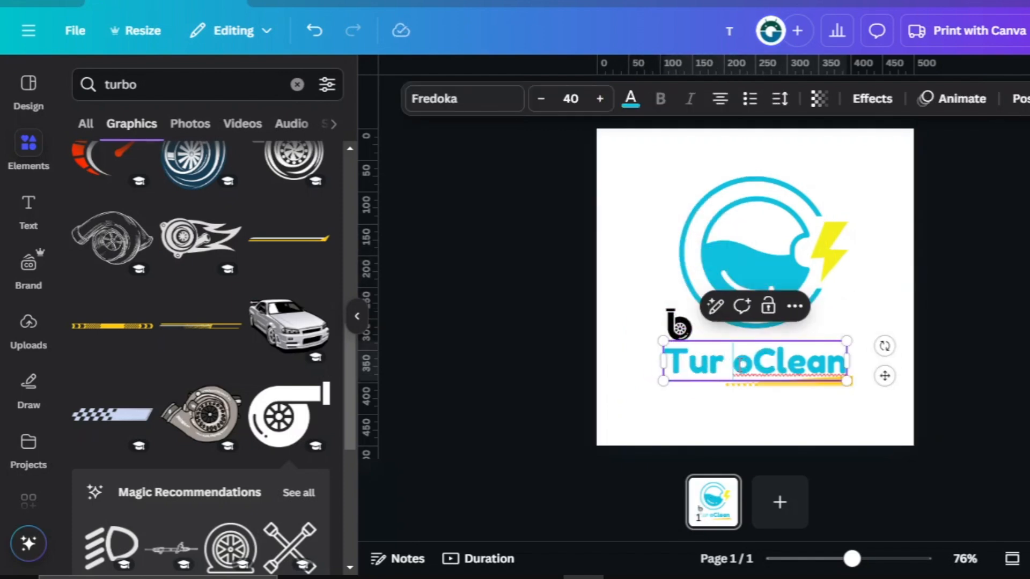
Place the turbocharger icon in the heading's gap and move its layer above the heading text.
left_click(691, 344)
left_click_drag(690, 386, 742, 420)
left_click_drag(851, 558, 861, 560)
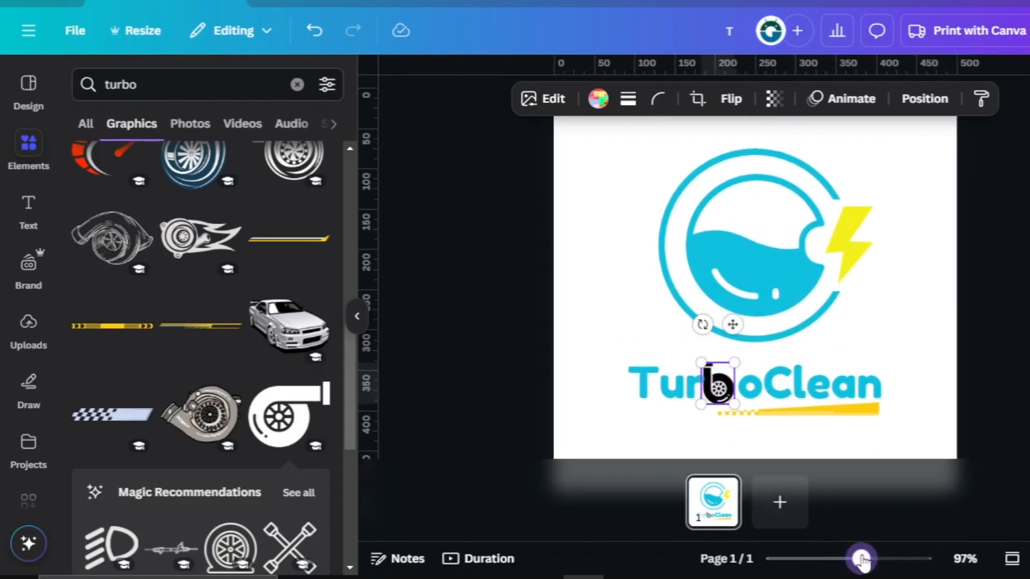
left_click(722, 399)
left_click(1021, 99)
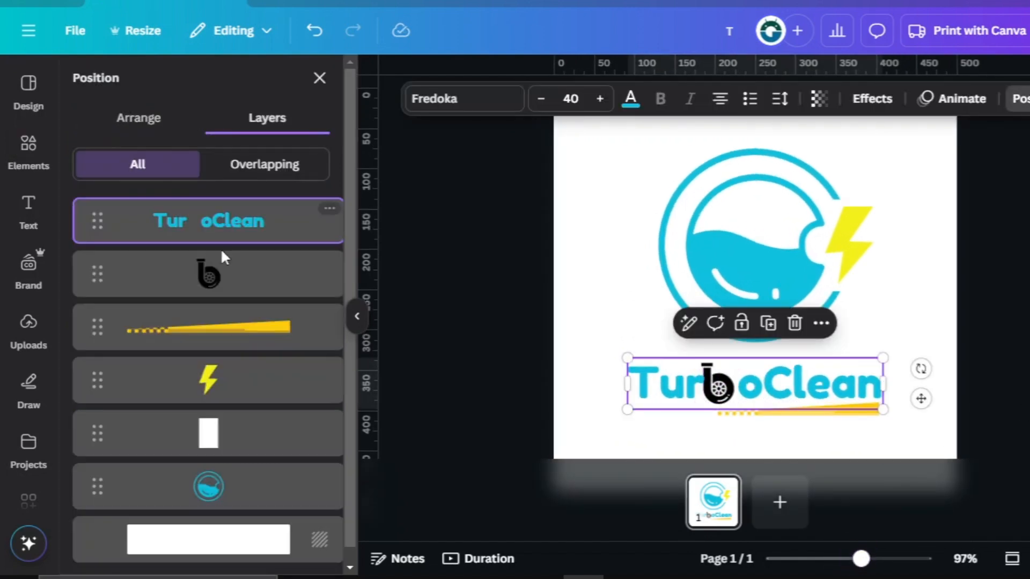
left_click_drag(223, 263, 212, 219)
left_click(1006, 305)
Fine-tune the turbocharger icon's size and position so it sits between the "r" and "o" as the letter "b".
left_click(715, 389)
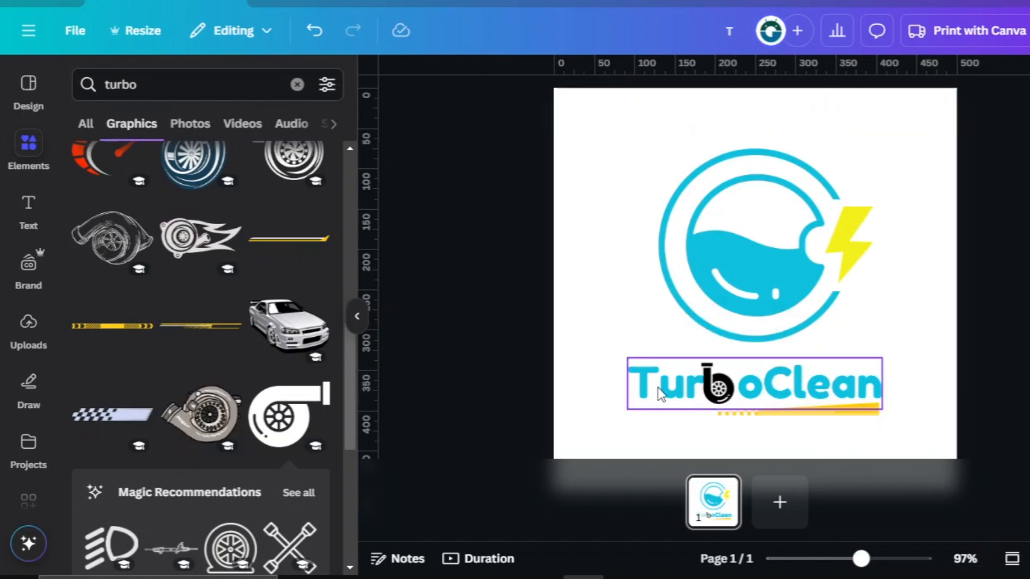
left_click(713, 389)
left_click_drag(709, 390, 711, 391)
left_click(712, 392)
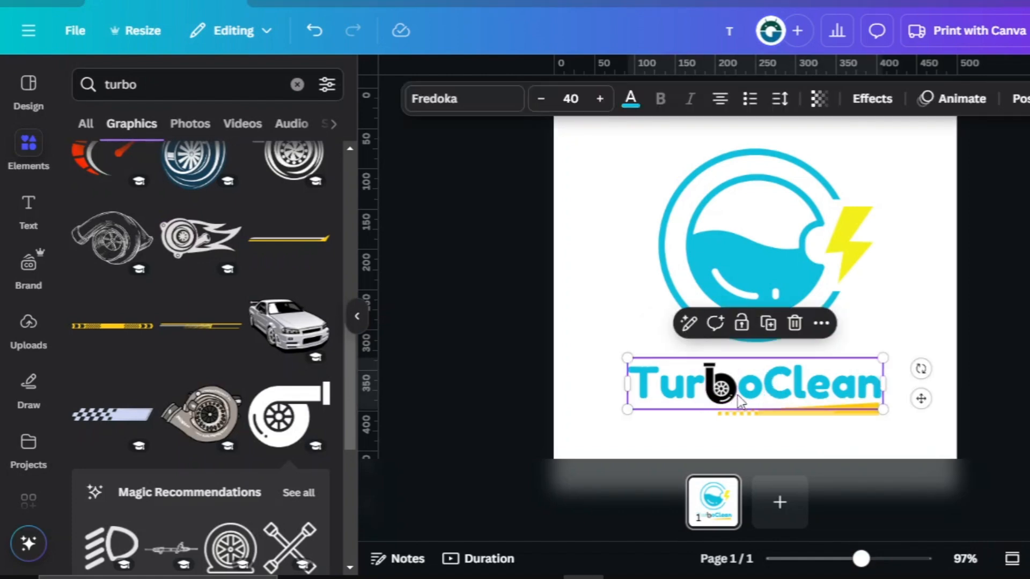
left_click(717, 389)
left_click(1012, 352)
left_click(727, 406)
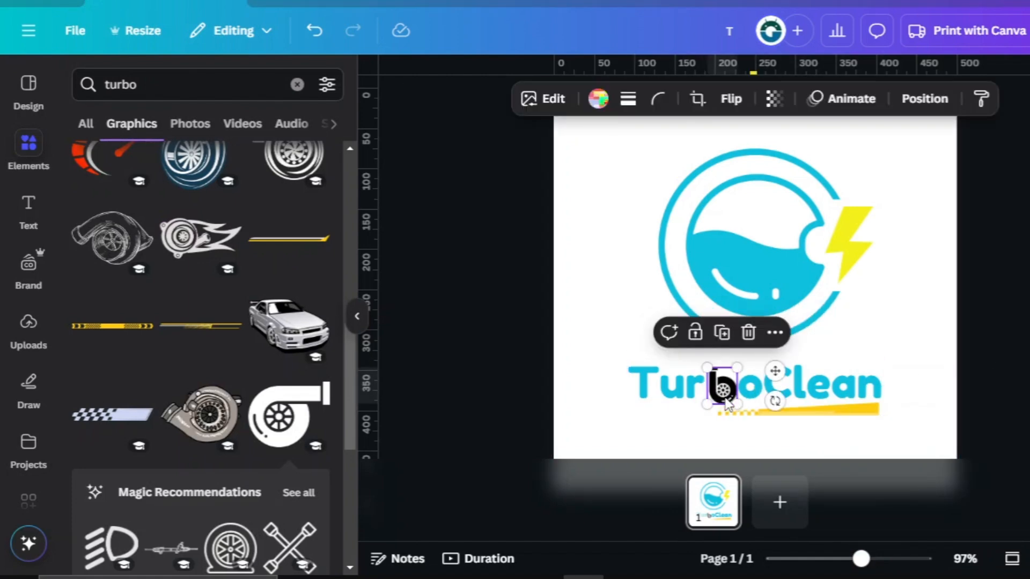
left_click_drag(728, 406, 727, 406)
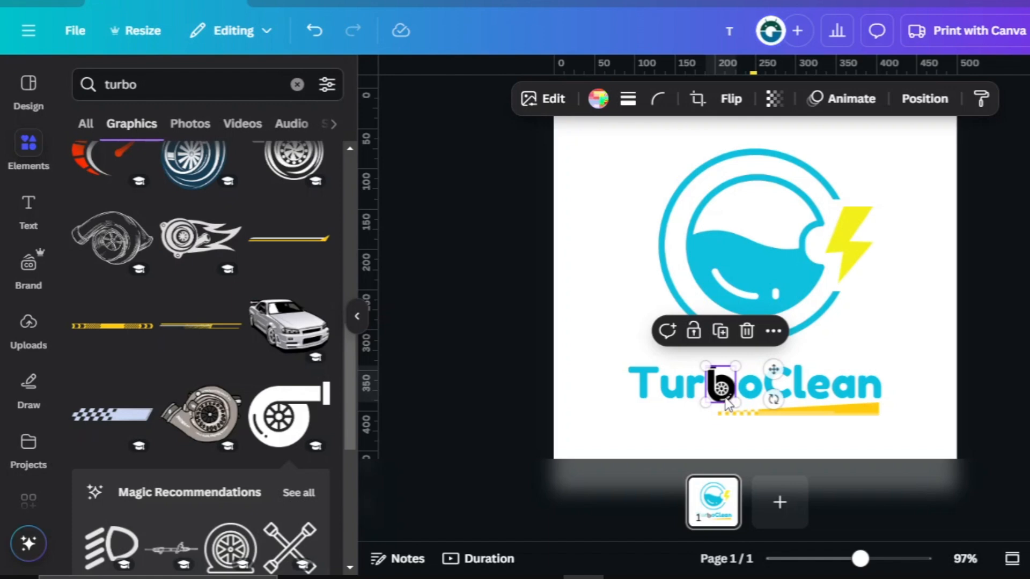
left_click(979, 356)
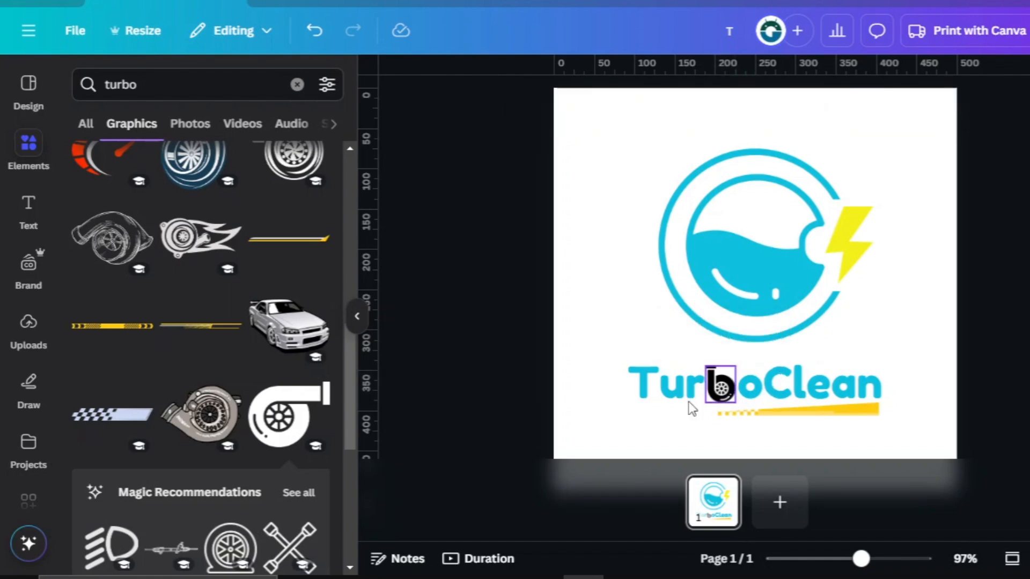
Recolour the turbocharger "b" with the lightning bolt's bright yellow from the document colours.
left_click(717, 390)
left_click(597, 101)
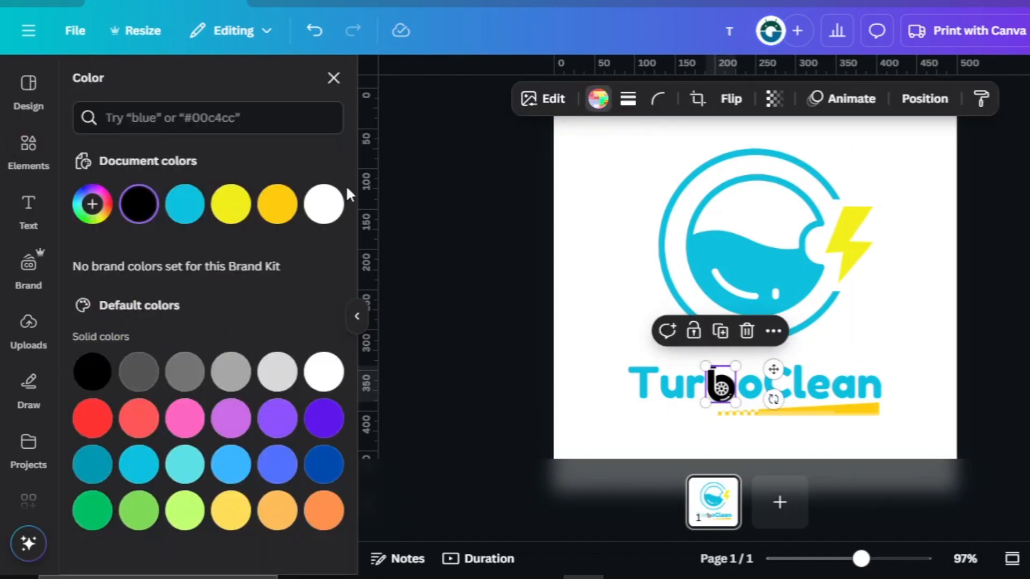
left_click(232, 206)
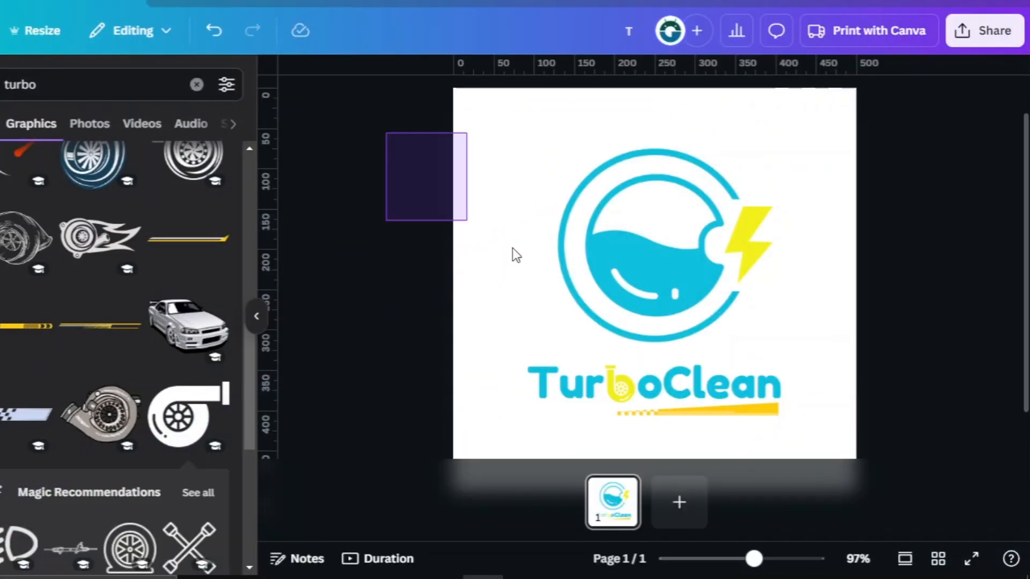
Group all the logo elements and enlarge the group from its opposite corners to fill more of the page.
left_click_drag(513, 255, 862, 437)
left_click(615, 185)
left_click_drag(525, 149, 505, 129)
mouse_move(796, 425)
left_mouse_down()
mouse_move(826, 454)
mouse_move(810, 431)
left_mouse_up()
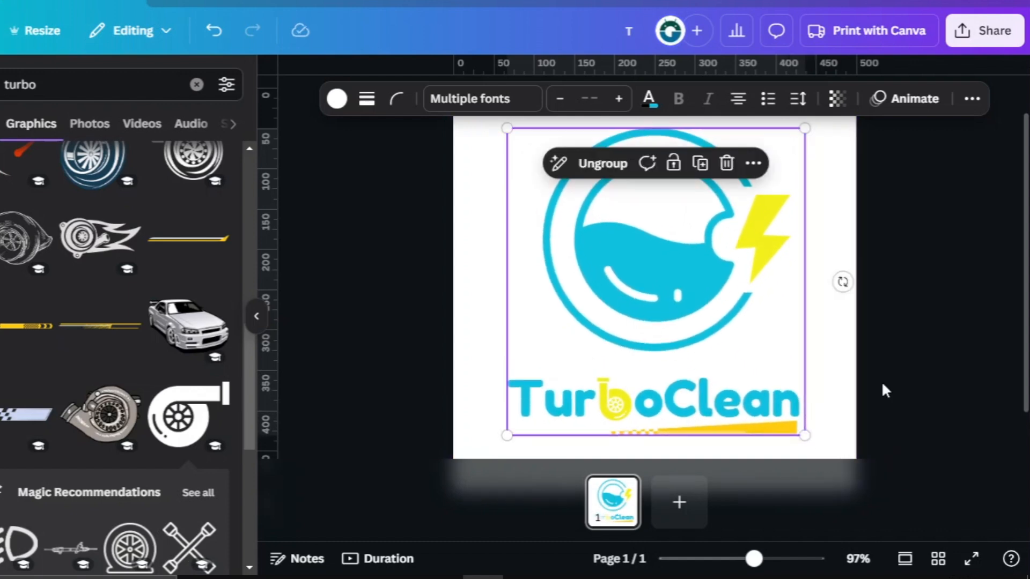
Enlarge the logo group slightly more from two corners and centre it on the page.
left_click_drag(743, 563, 728, 560)
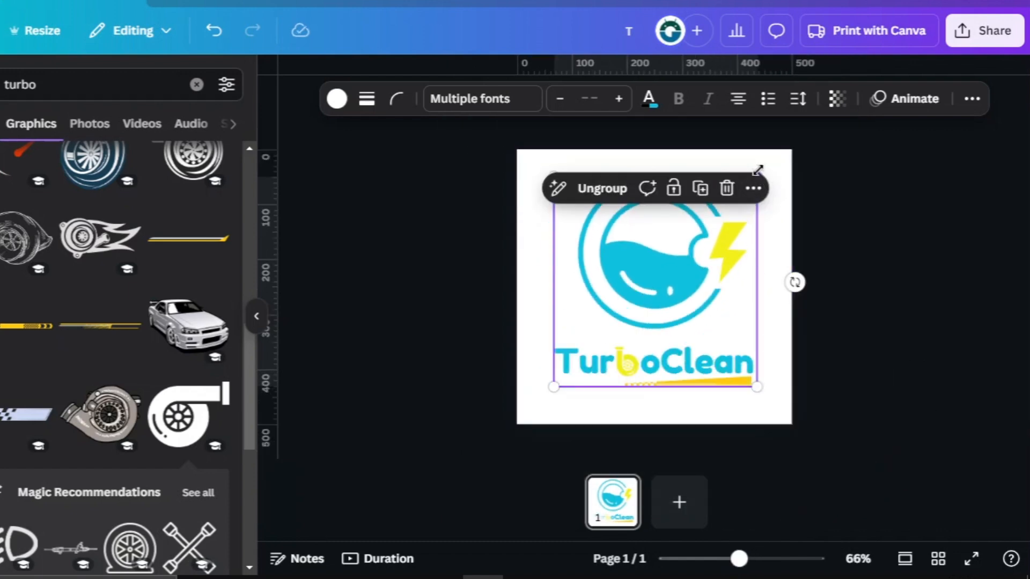
left_click_drag(758, 171, 764, 167)
left_click(713, 370)
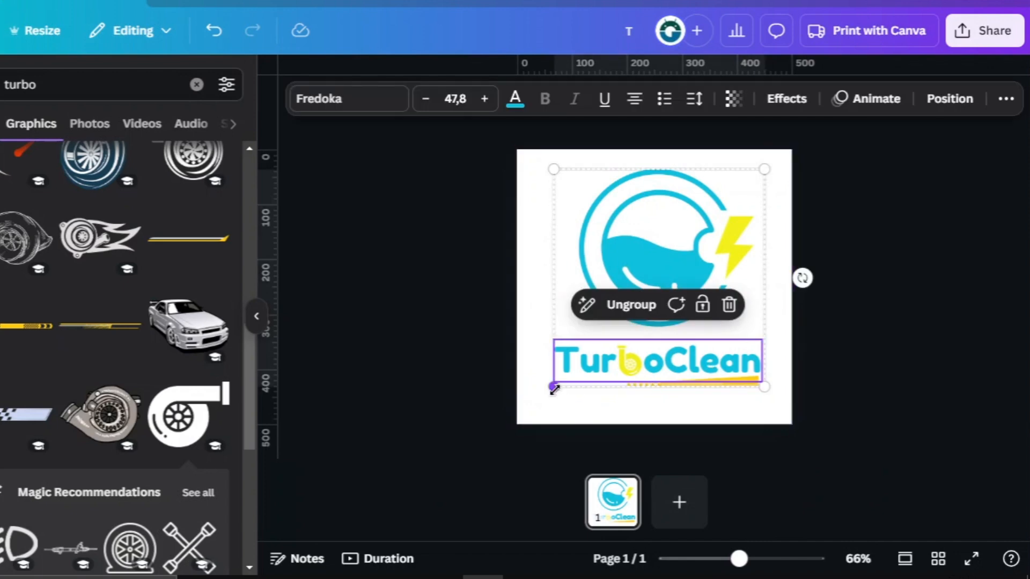
left_click_drag(555, 390, 543, 398)
key("Escape")
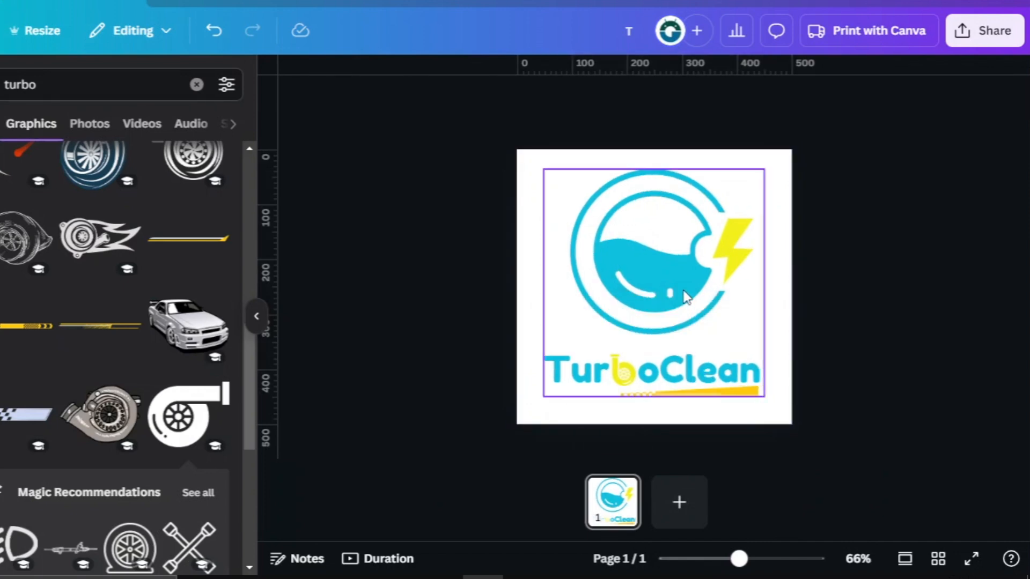
left_click(685, 296)
left_click_drag(685, 296, 687, 295)
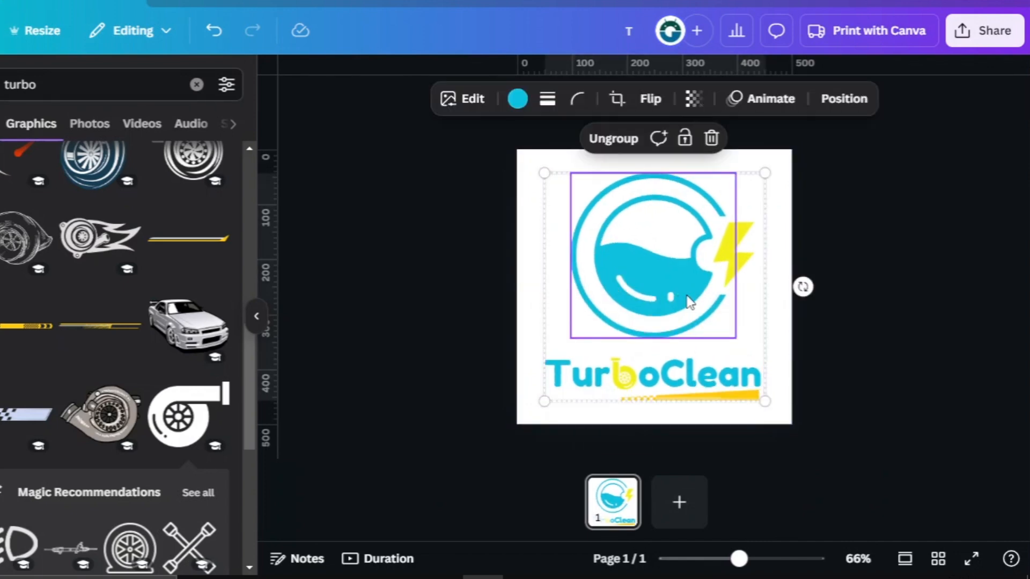
left_click(878, 260)
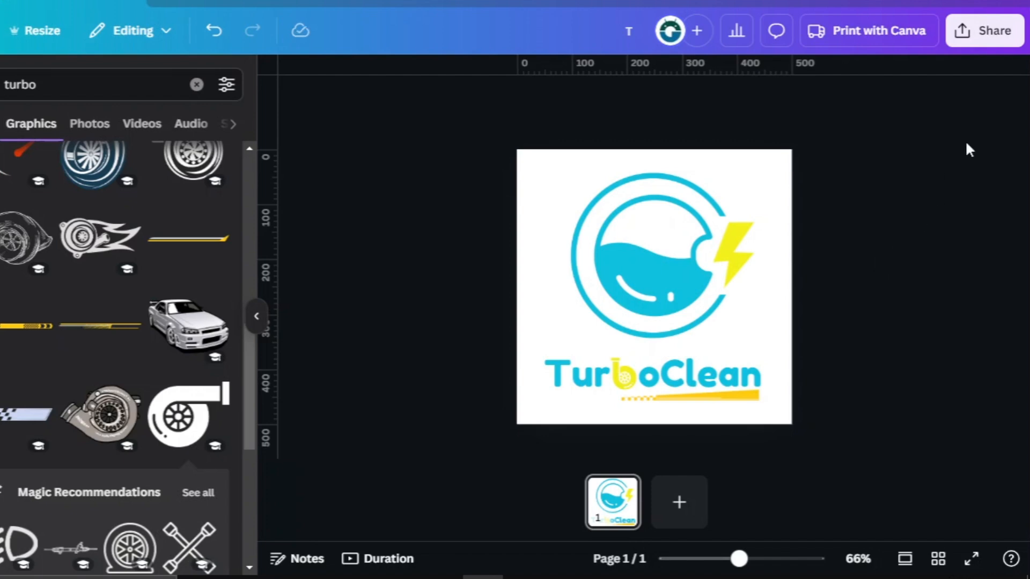
Download the logo as a PNG at size 2 (1,000 × 1,000 px) with a transparent background, saving it to Downloads.
left_click(996, 32)
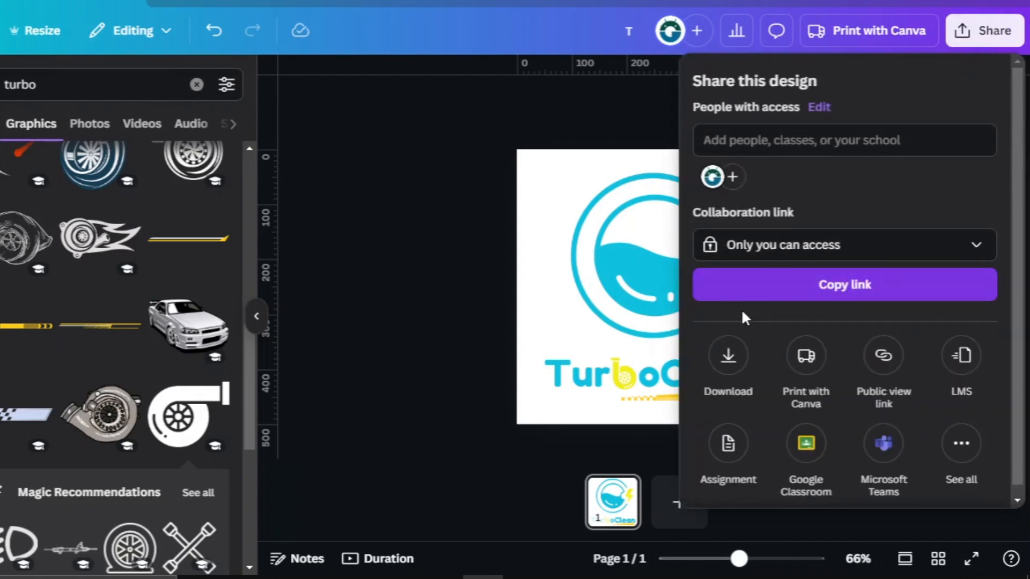
left_click(727, 353)
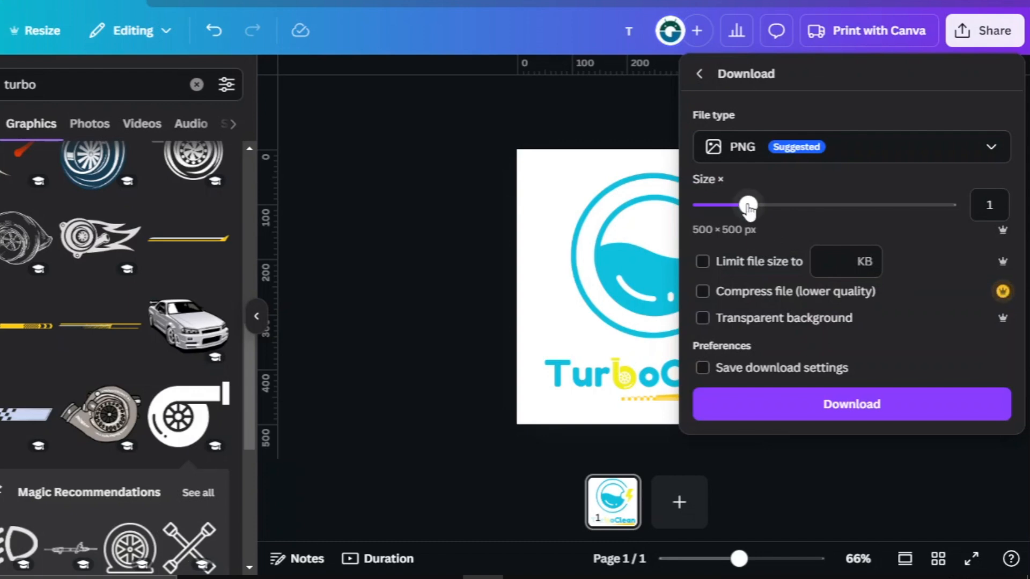
left_click_drag(762, 213, 846, 222)
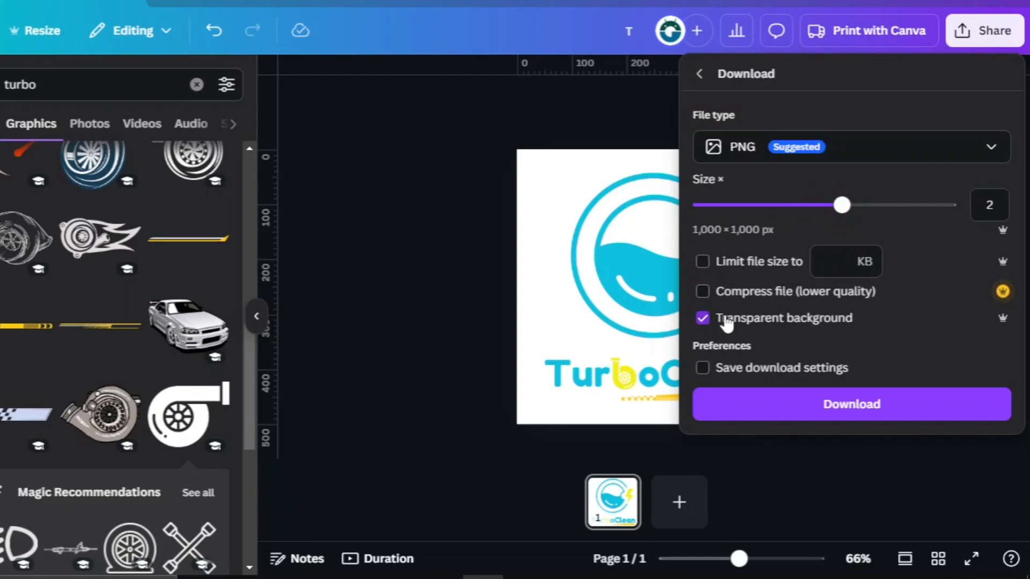
left_click(797, 408)
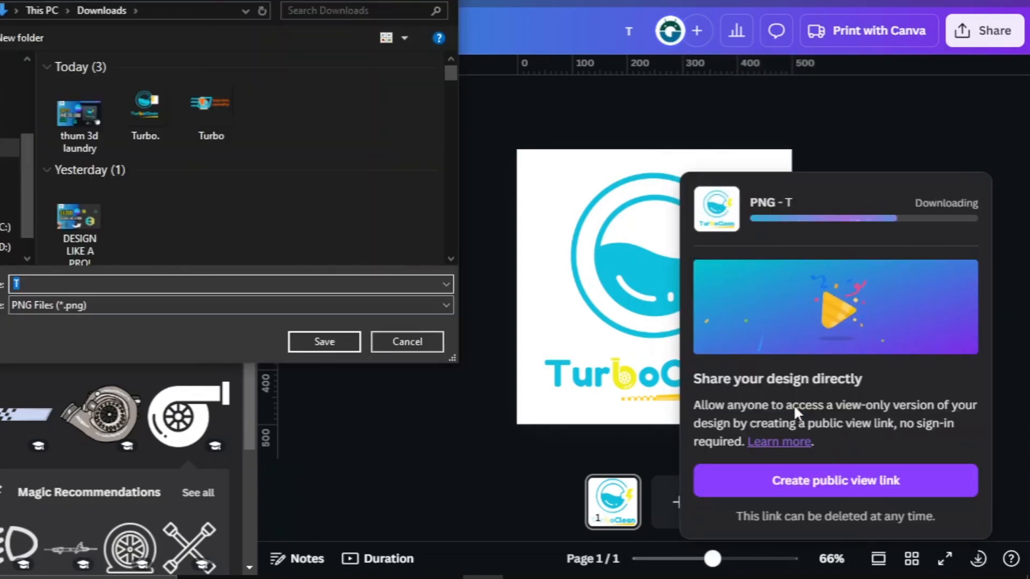
left_click(337, 339)
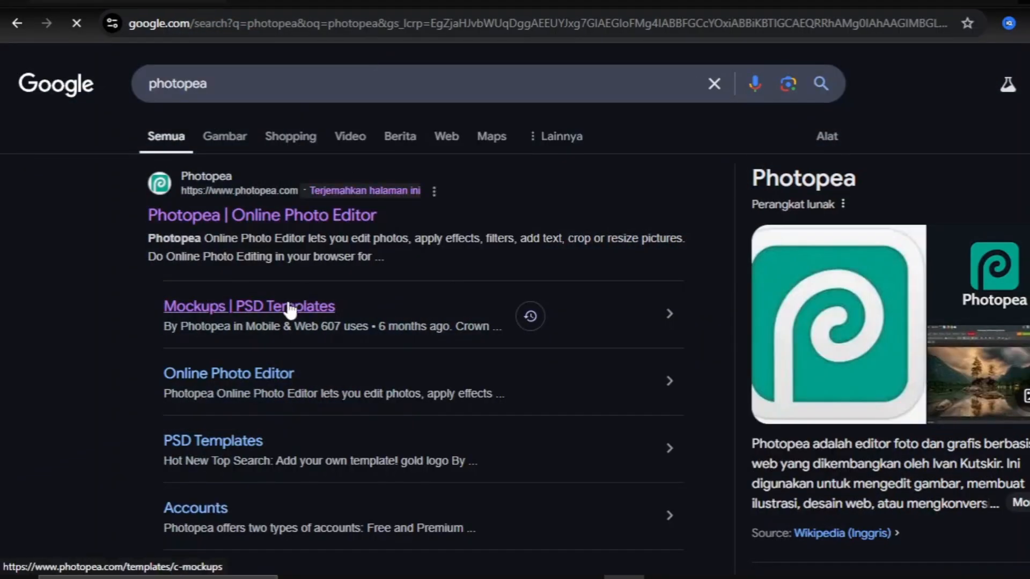
Switch to Photopea's mockup templates and open the Black Wall 3D Logo Mockup in the editor.
left_click(289, 306)
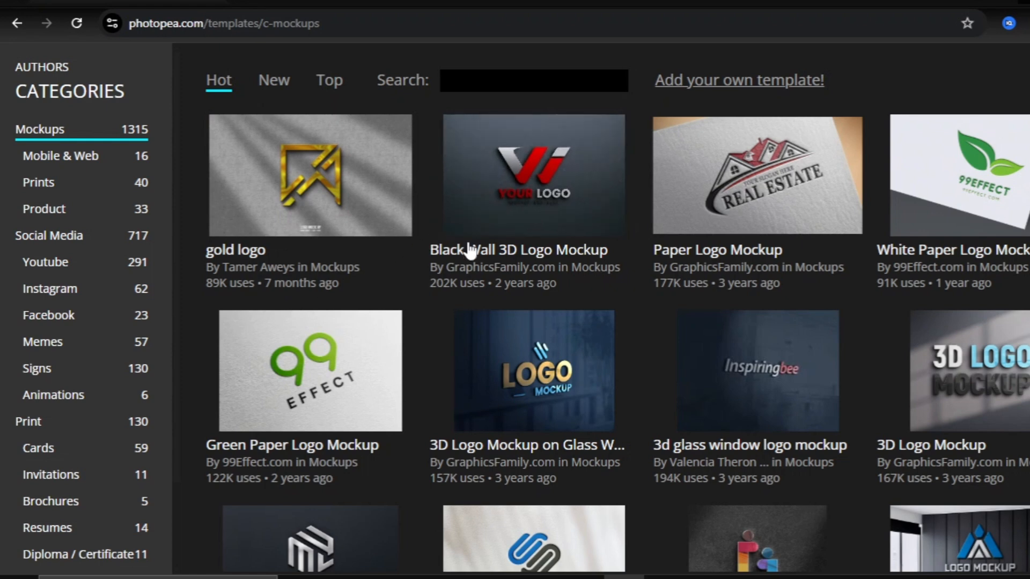
left_click(469, 254)
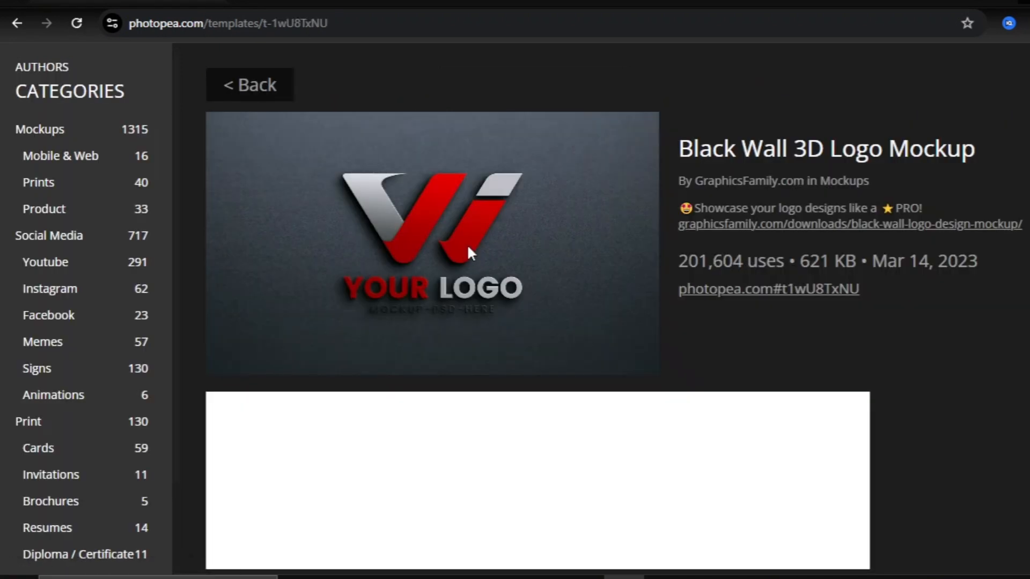
left_click(719, 292)
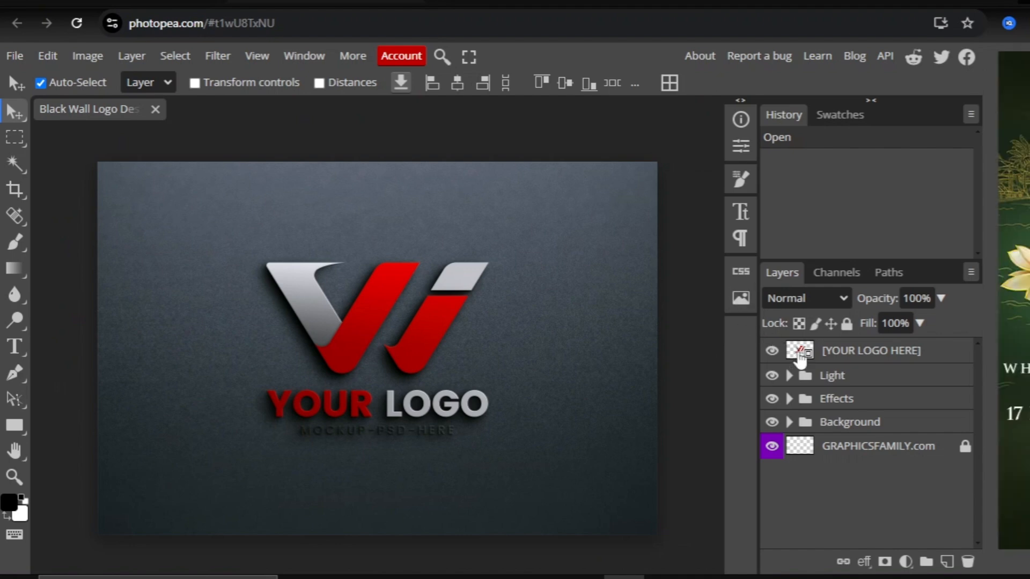
Open the contents of the [YOUR LOGO HERE] smart object and hide its placeholder logo layer.
double_click(802, 354)
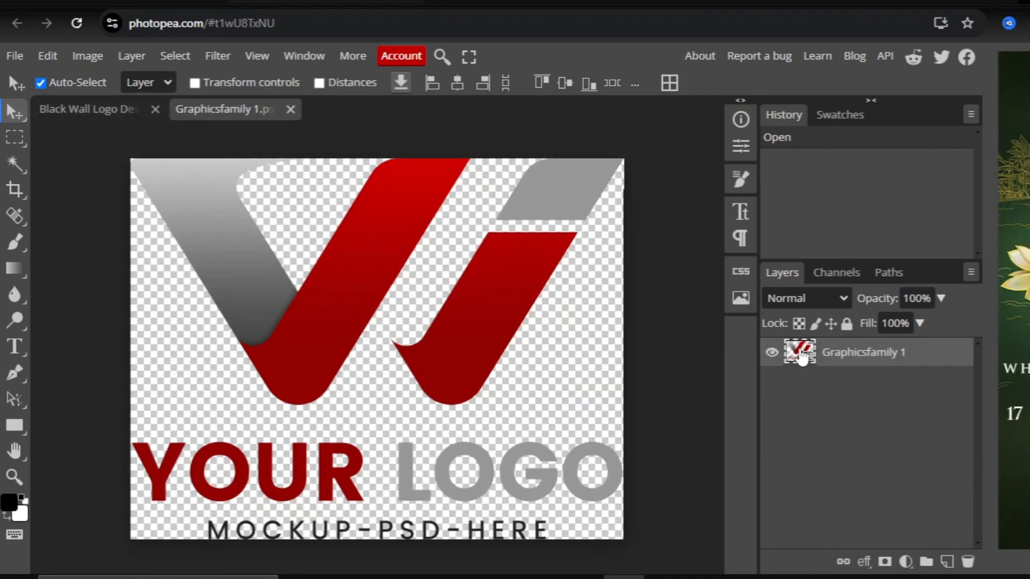
left_click(772, 353)
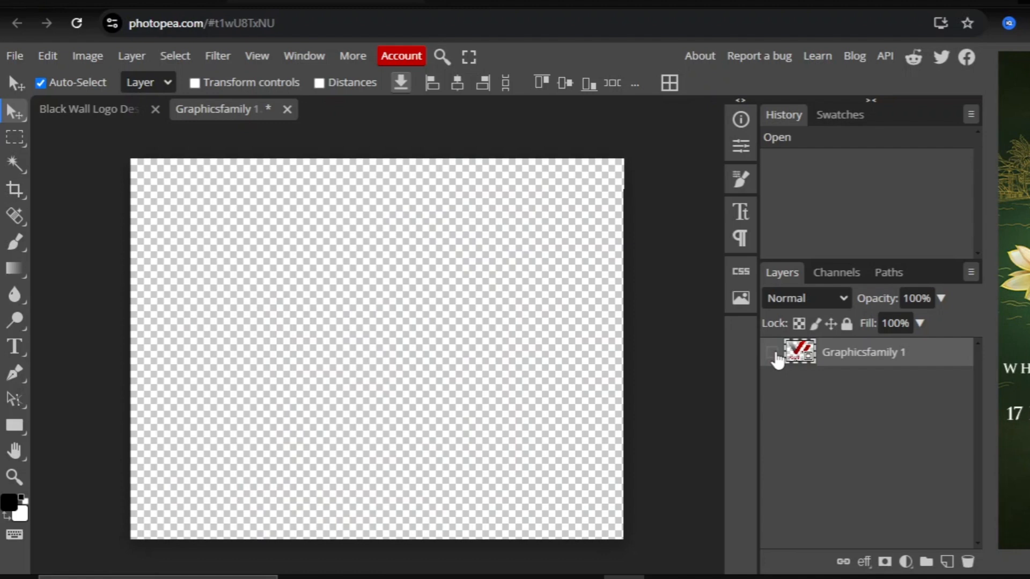
Place the logo image T from Downloads into the smart object document and enlarge it from two opposite corners to 103%.
left_click(8, 58)
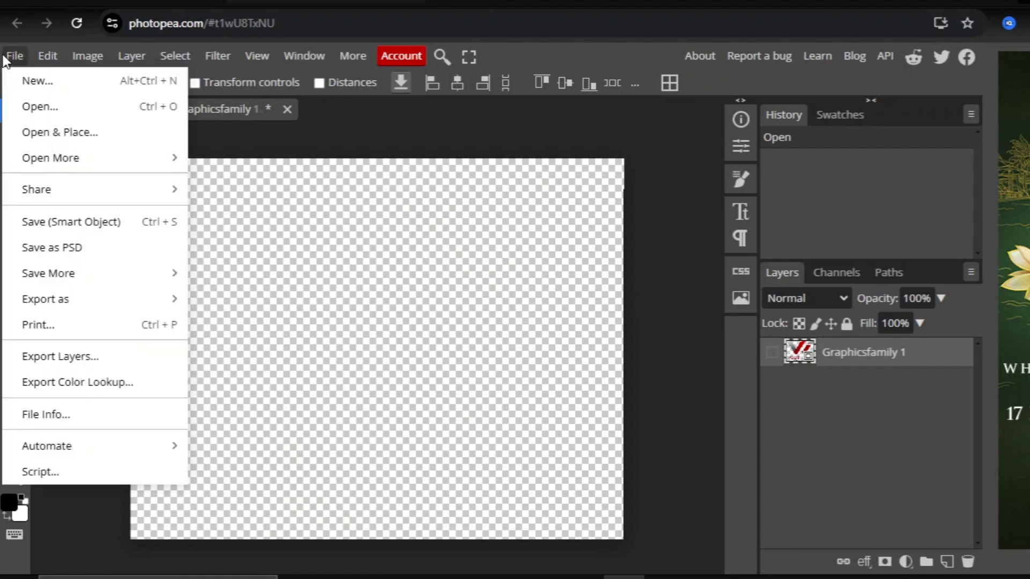
left_click(48, 135)
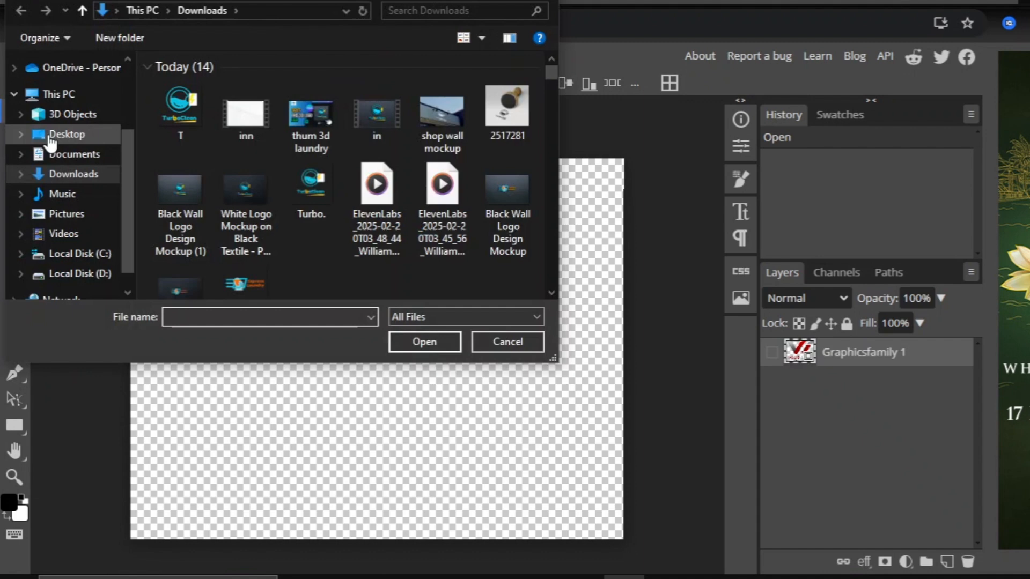
left_click(159, 120)
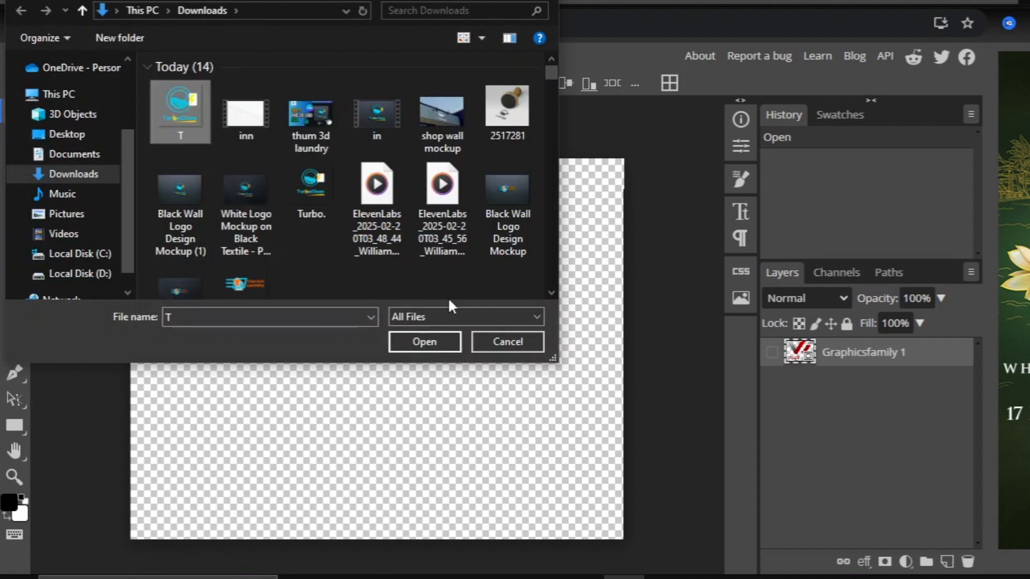
left_click(452, 341)
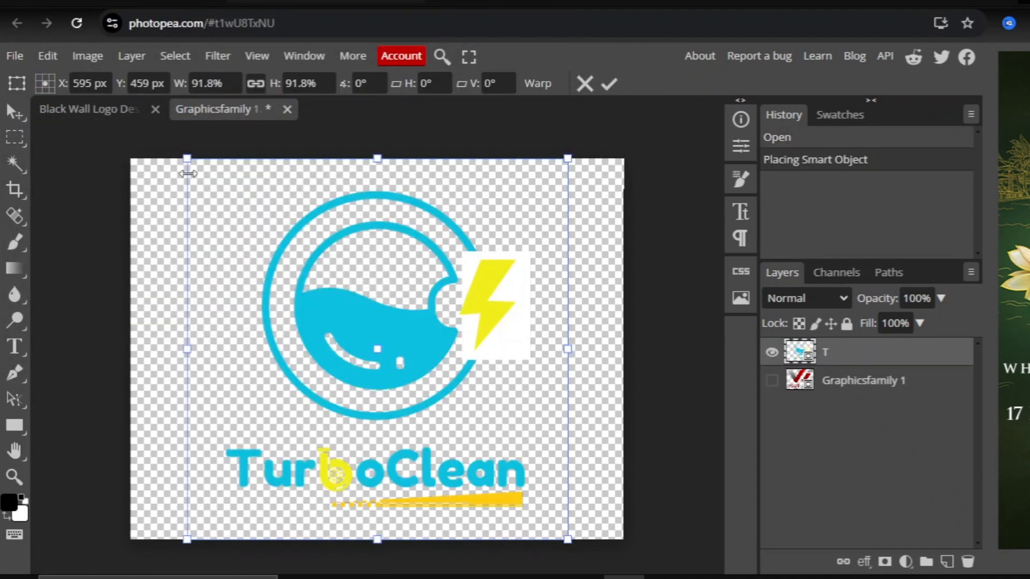
left_click_drag(187, 174, 164, 149)
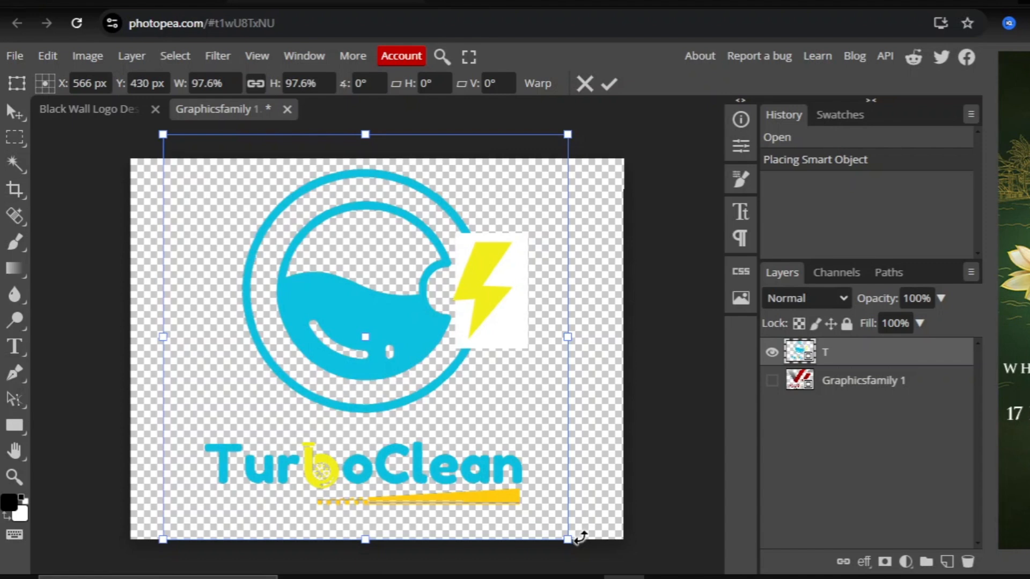
left_click_drag(568, 540, 595, 558)
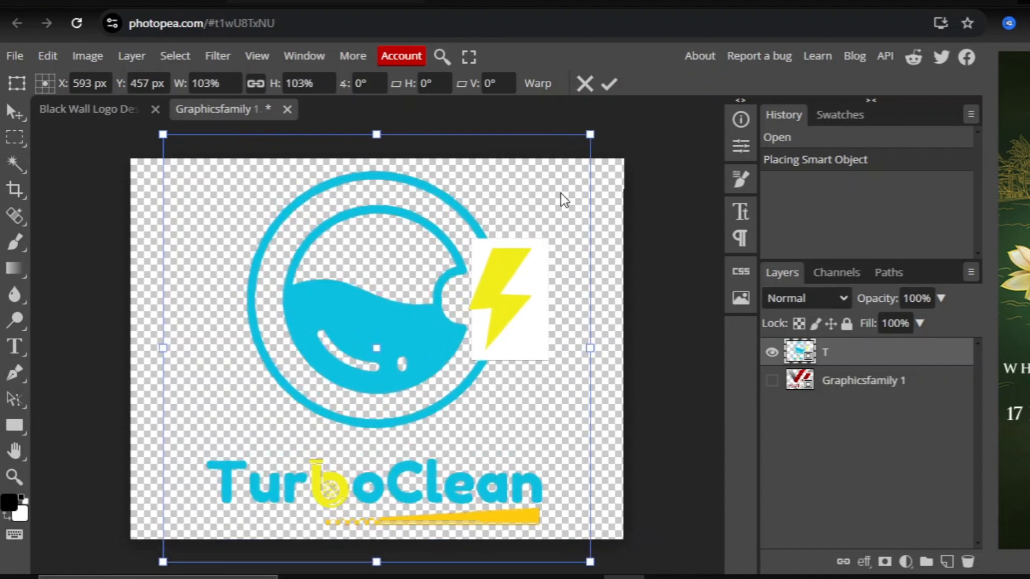
left_click(609, 85)
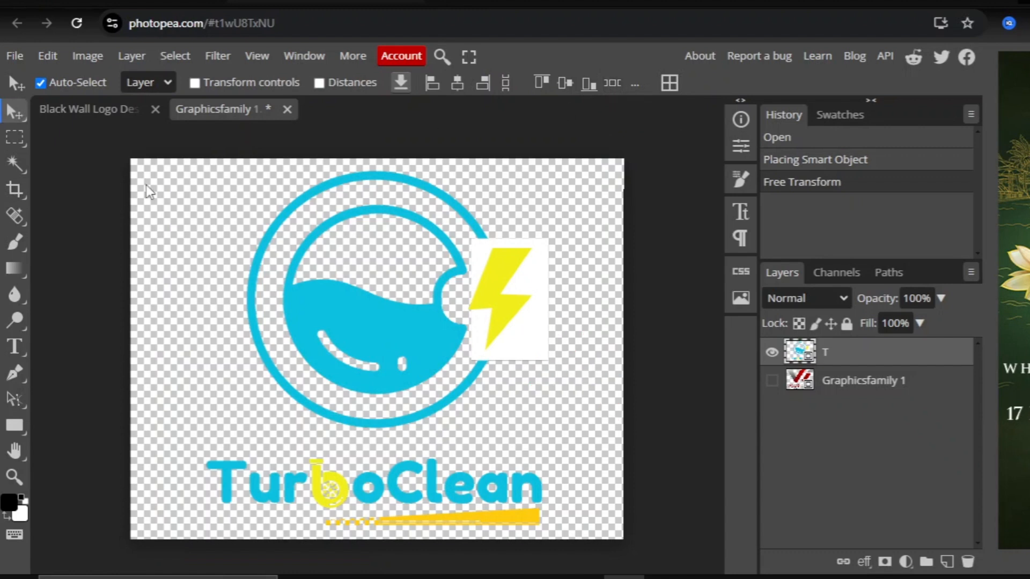
Remove the white box around the lightning bolt by selecting it with Magic Wand, inverting the selection, copying to a new layer and hiding layer T.
right_click(14, 163)
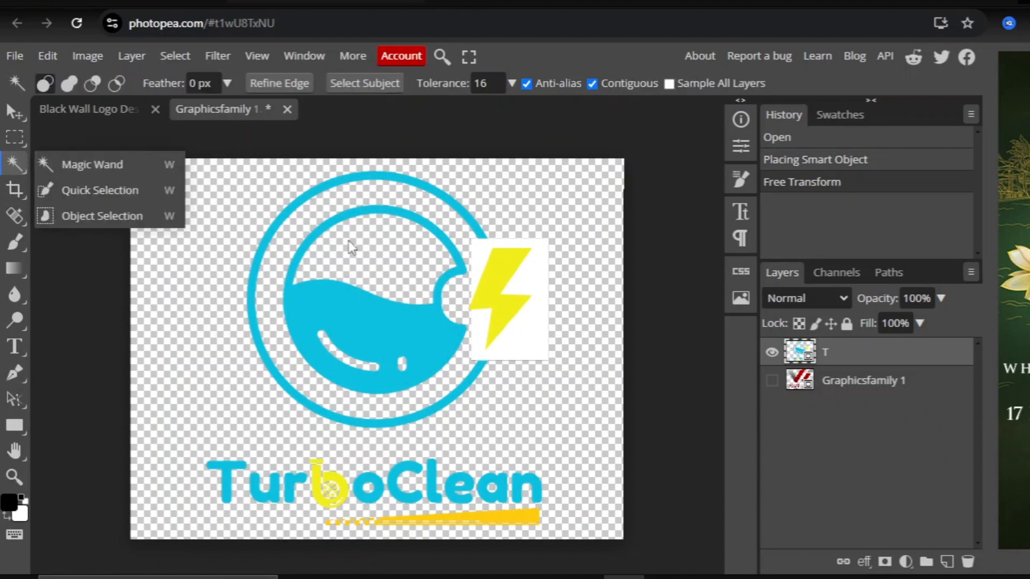
left_click(113, 166)
left_click(539, 290)
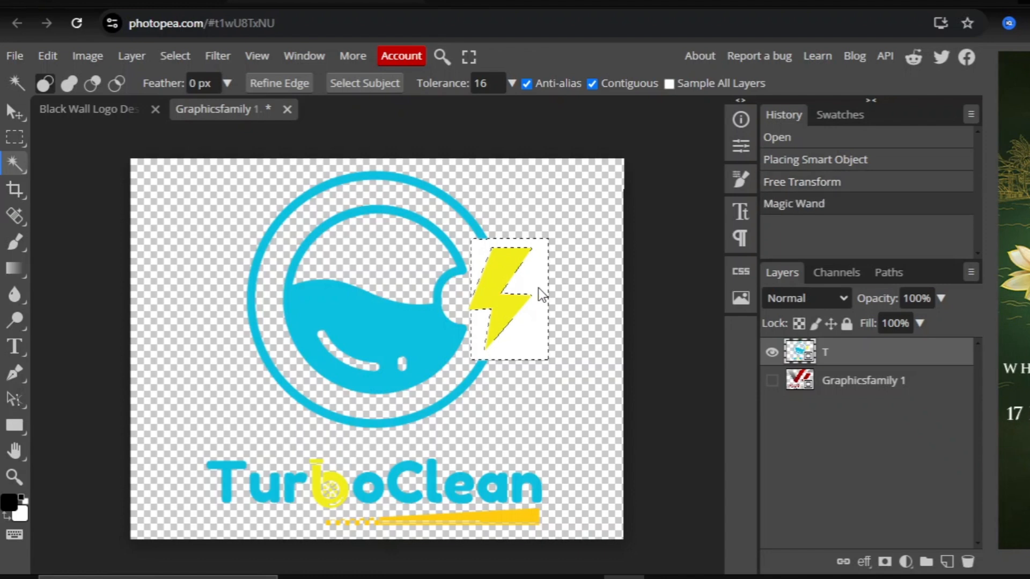
right_click(541, 293)
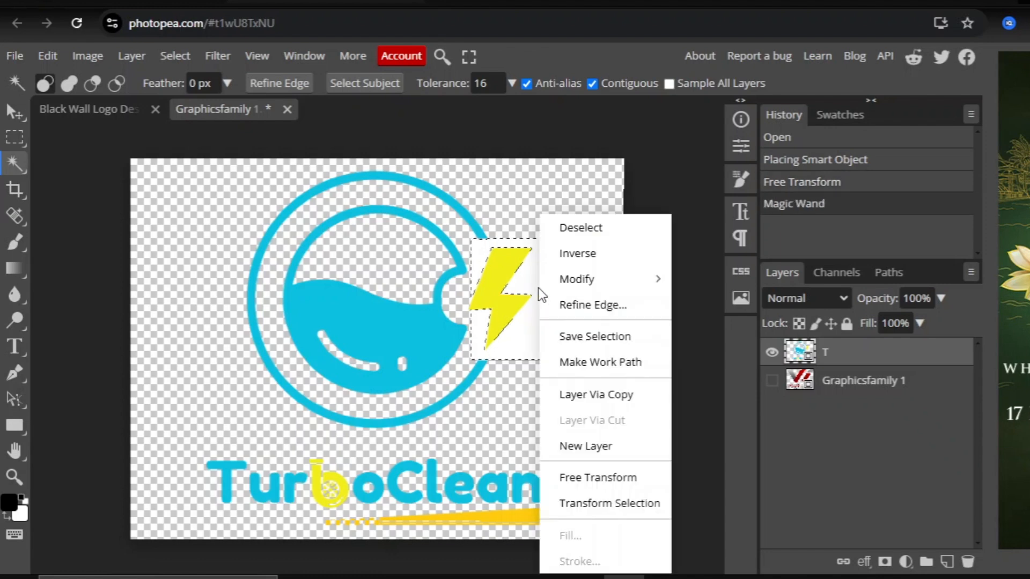
left_click(566, 263)
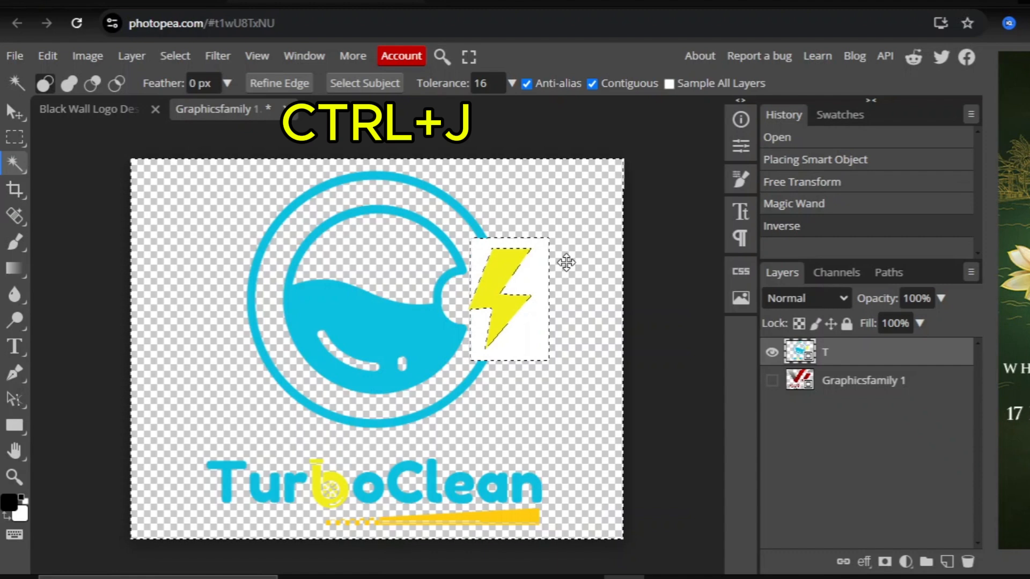
key("ctrl+j")
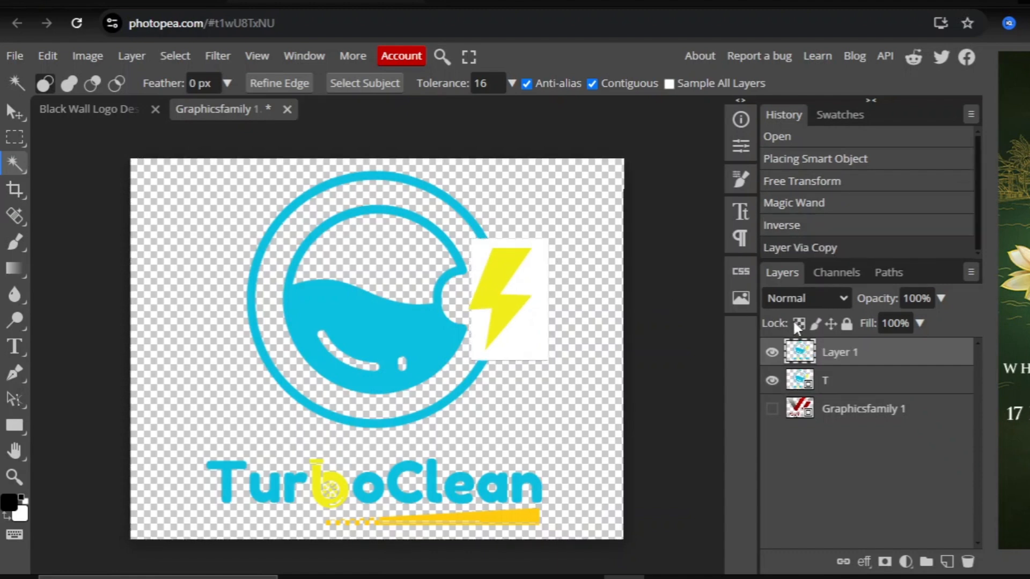
left_click(771, 382)
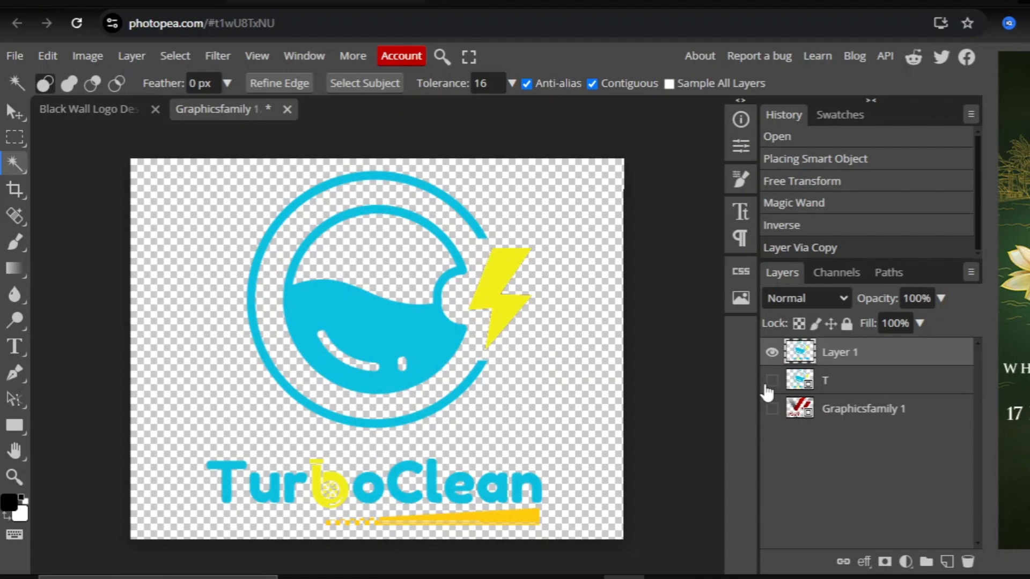
Save the smart object and return to the Black Wall Logo mockup document.
left_click(8, 57)
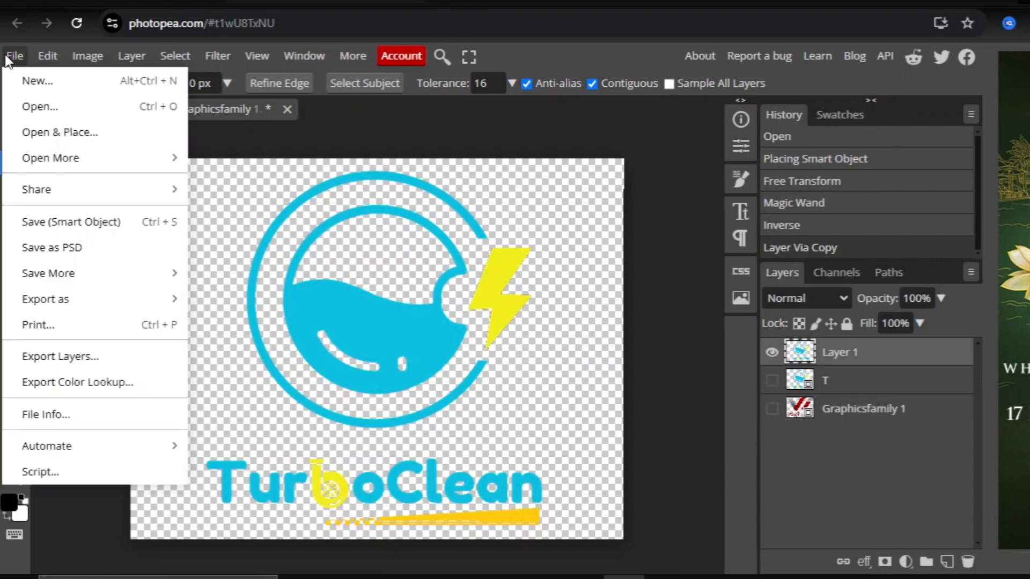
left_click(59, 222)
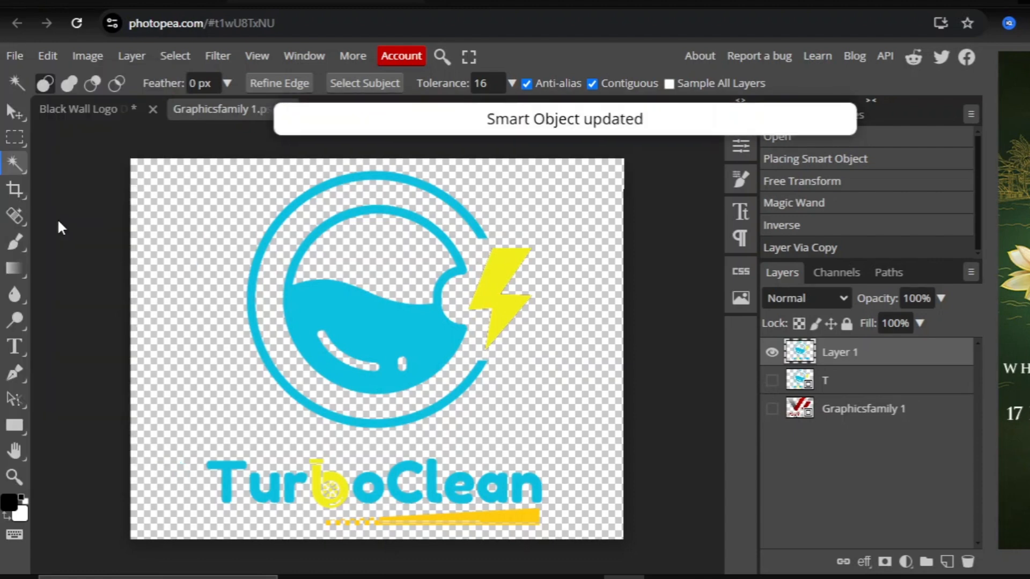
left_click(99, 113)
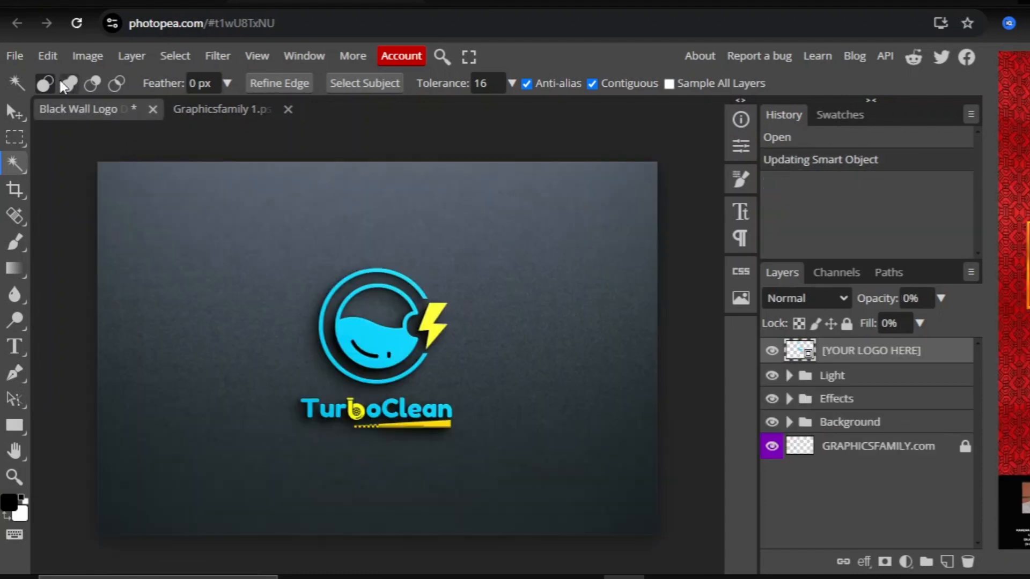
Export the finished Black Wall mockup as a JPG image.
left_click(14, 56)
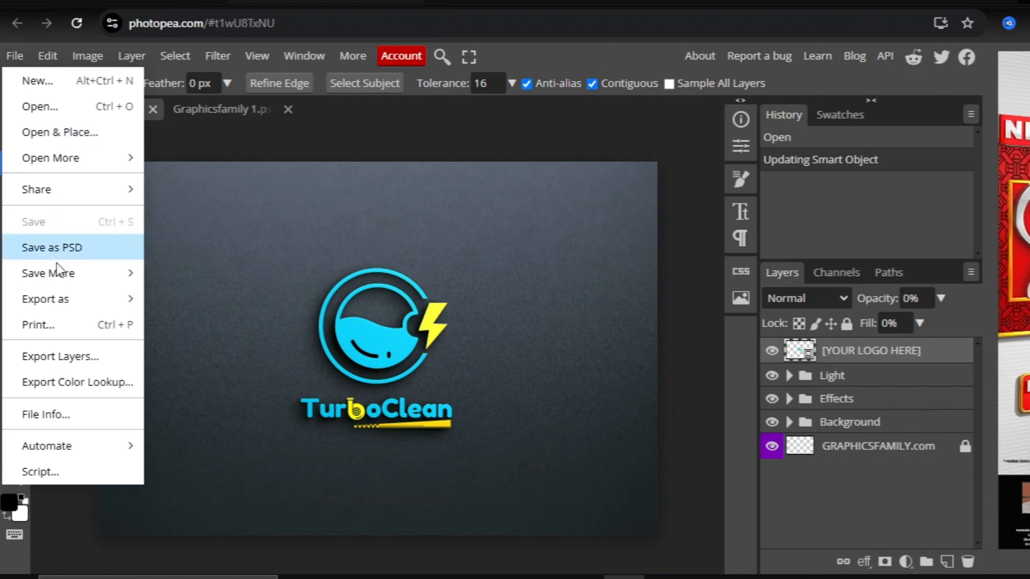
mouse_move(60, 298)
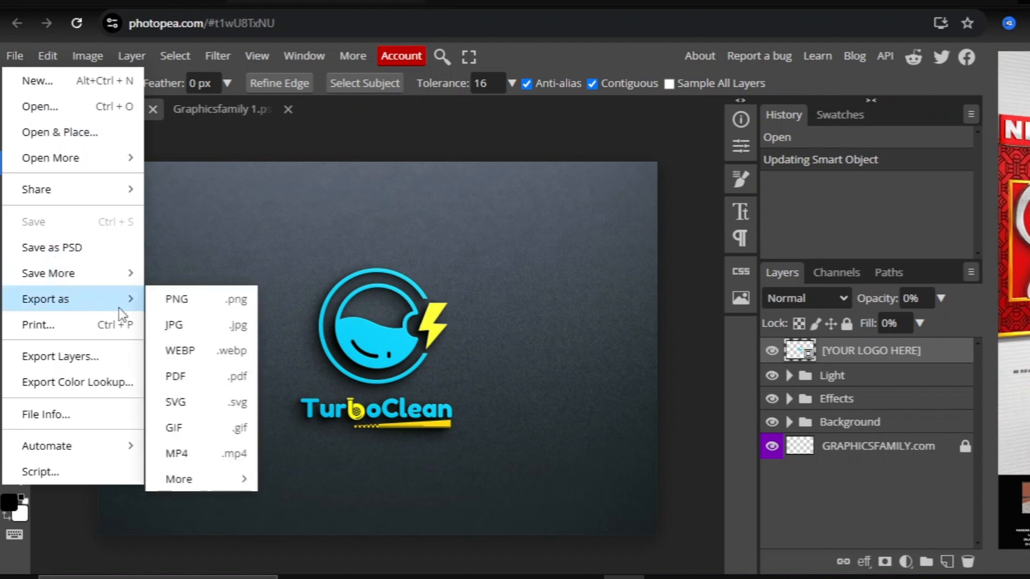
left_click(170, 320)
left_click(628, 279)
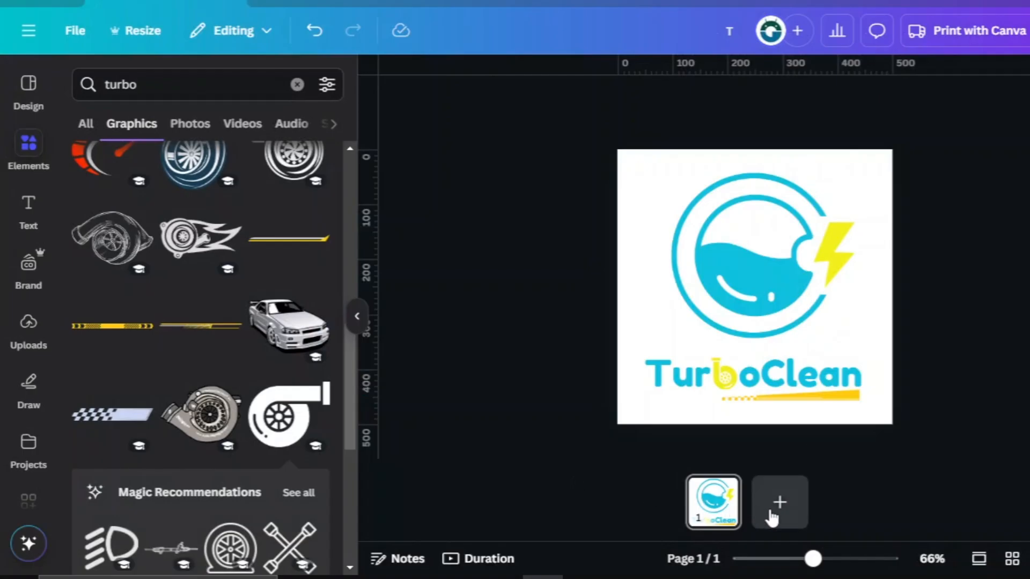
Switch to the Canva logo design, add a second page and upload the exported mockup image from Downloads.
left_click(772, 507)
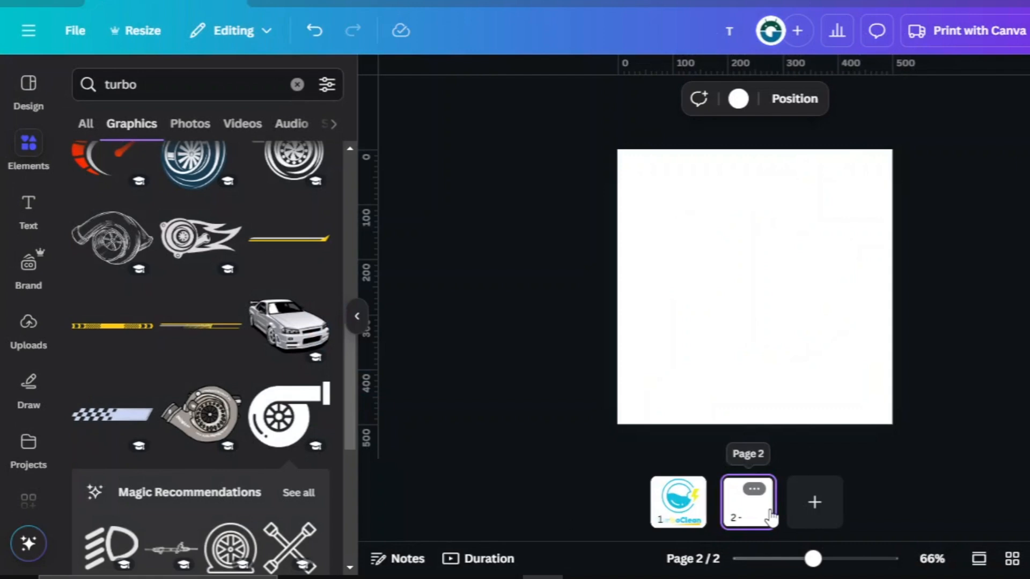
left_click(28, 324)
left_click(194, 124)
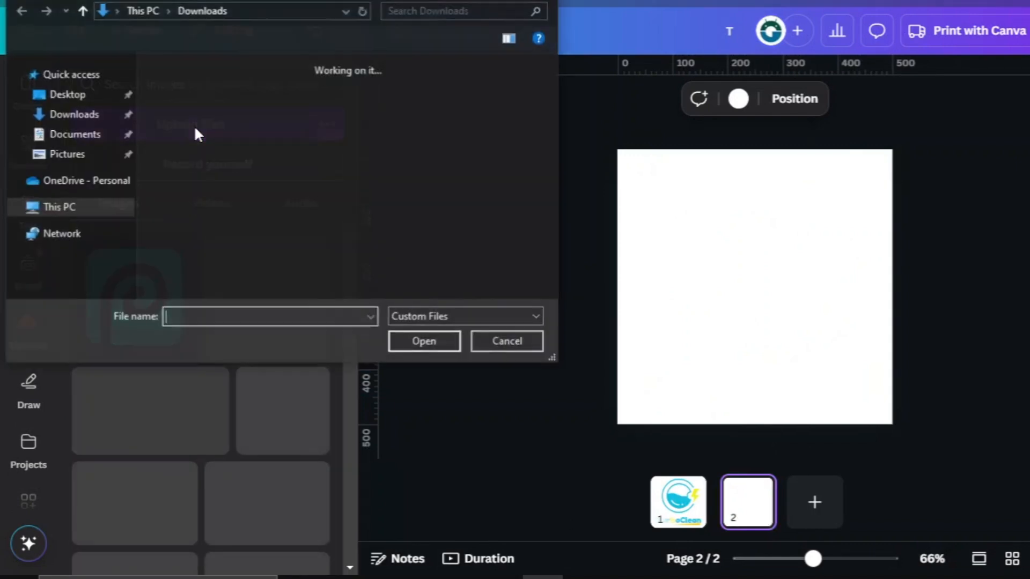
left_click(192, 121)
left_click(422, 341)
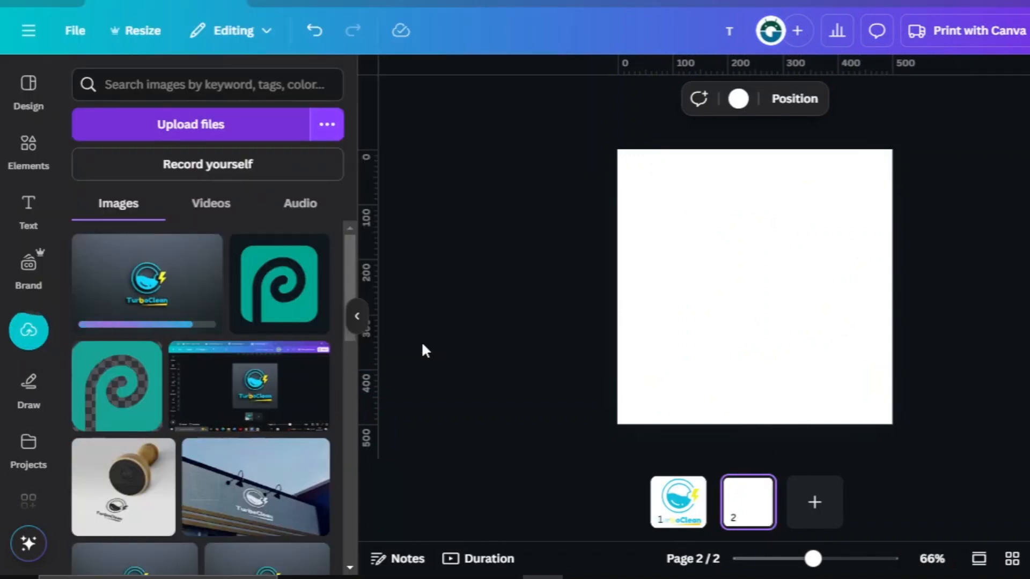
Insert the uploaded mockup on page 2, enlarge it to cover the whole page and centre the logo.
left_click(165, 316)
left_click_drag(659, 349, 509, 472)
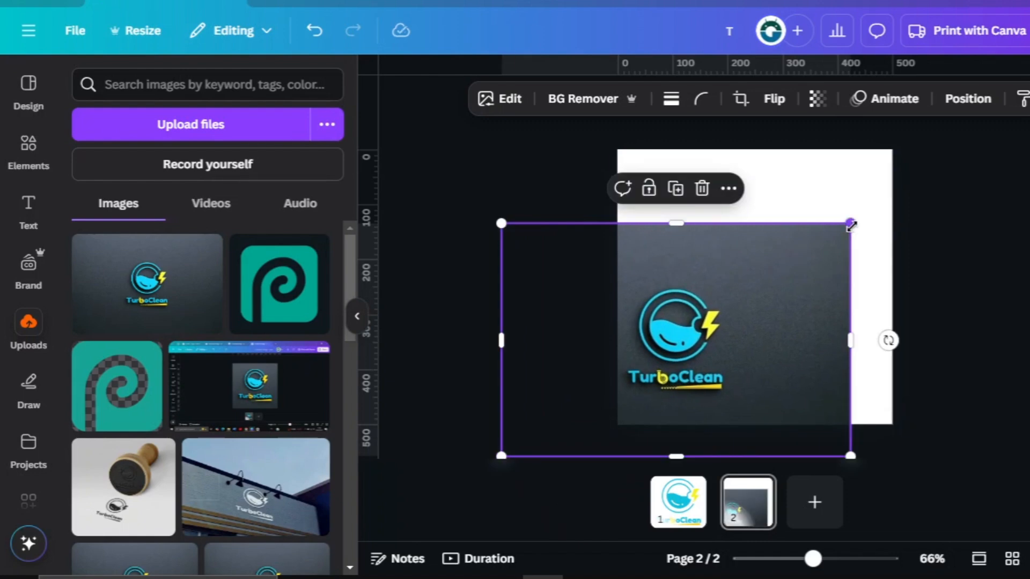
left_click_drag(851, 225, 1000, 119)
left_click_drag(501, 457, 420, 516)
left_click_drag(720, 329, 764, 306)
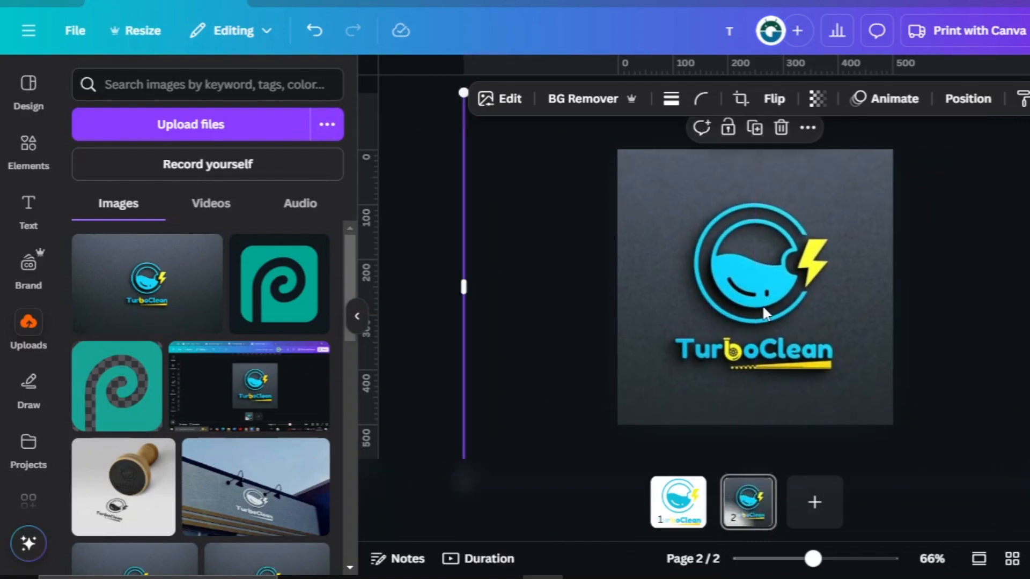
left_click(998, 257)
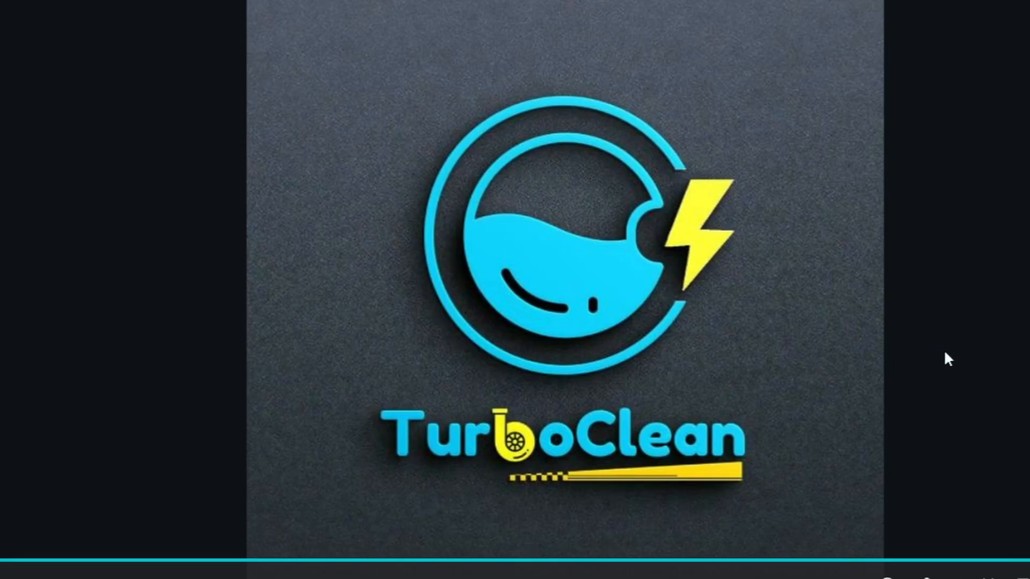